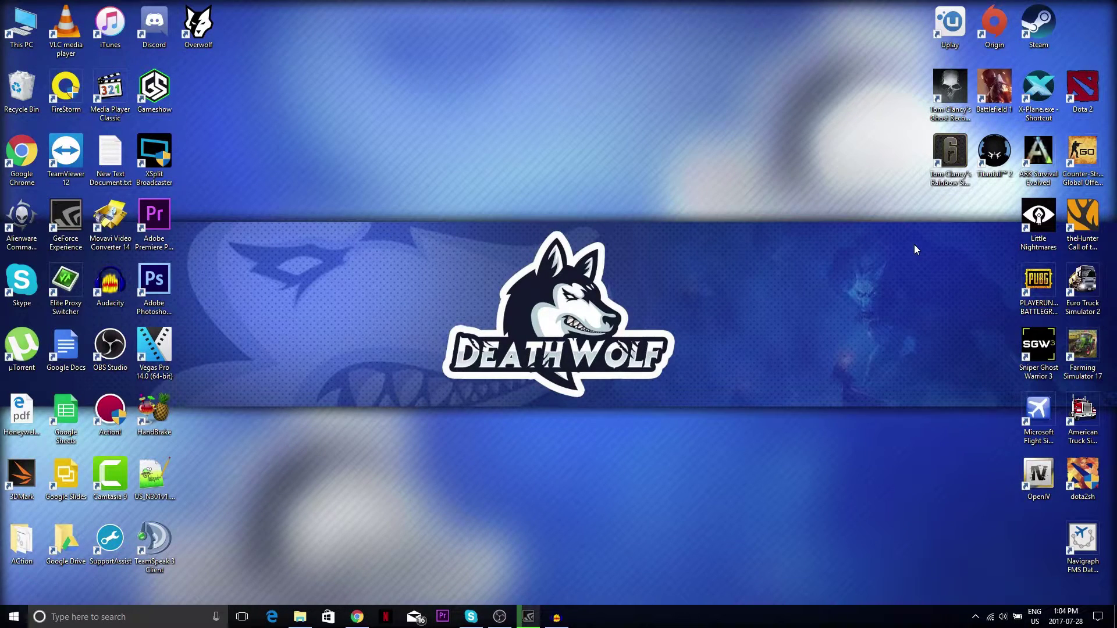
- Browse the X-Plane 11 folder to Aircraft > Laminar Research
click(301, 620)
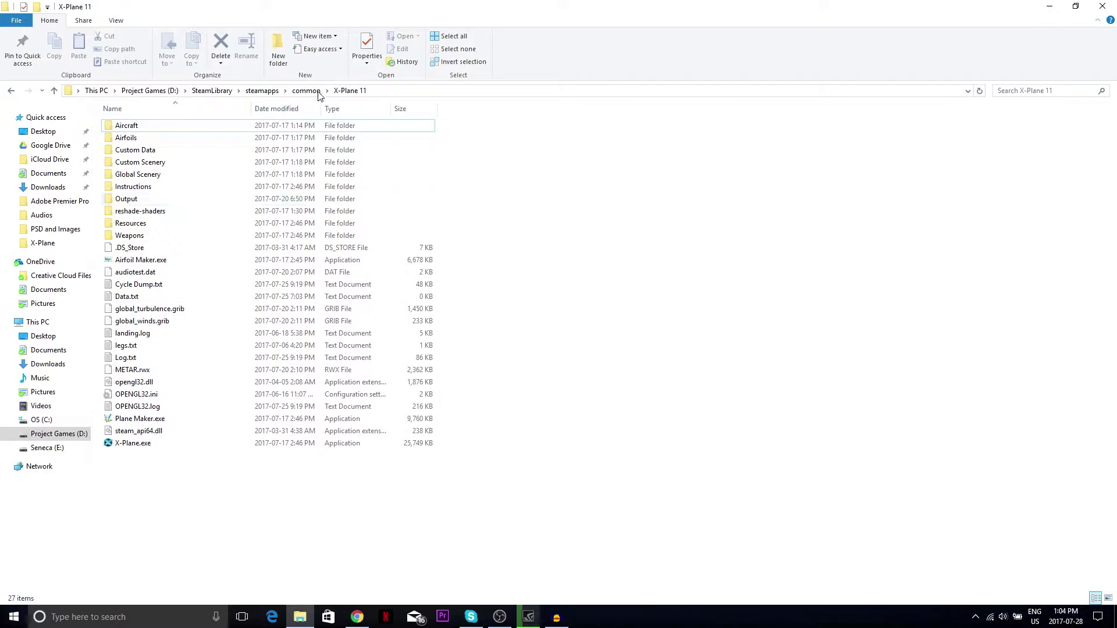
double_click(145, 226)
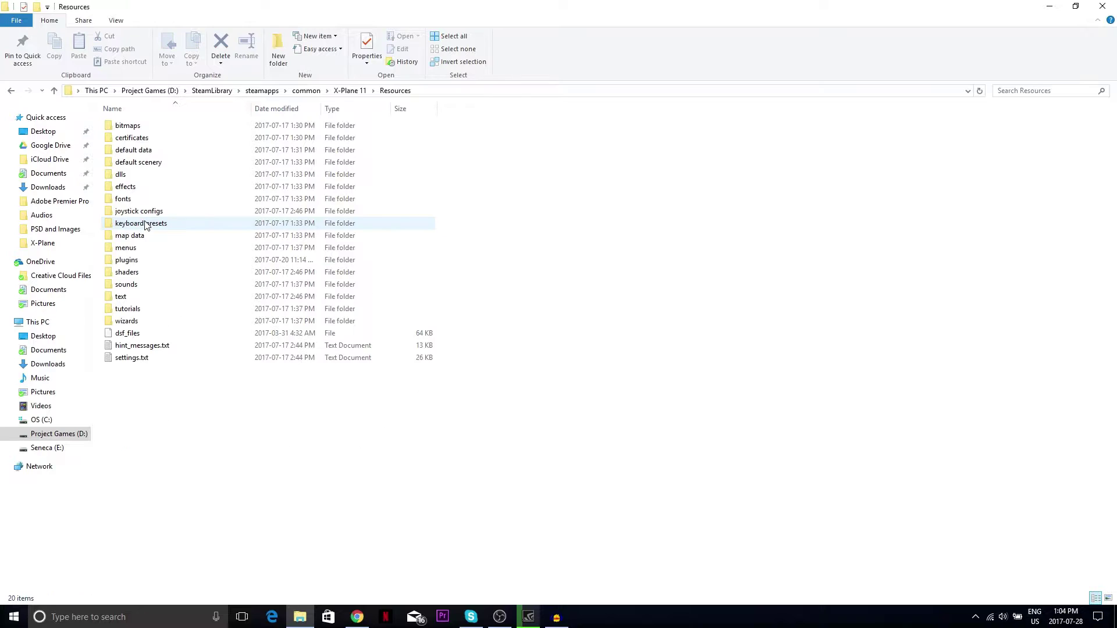
click(12, 91)
double_click(122, 126)
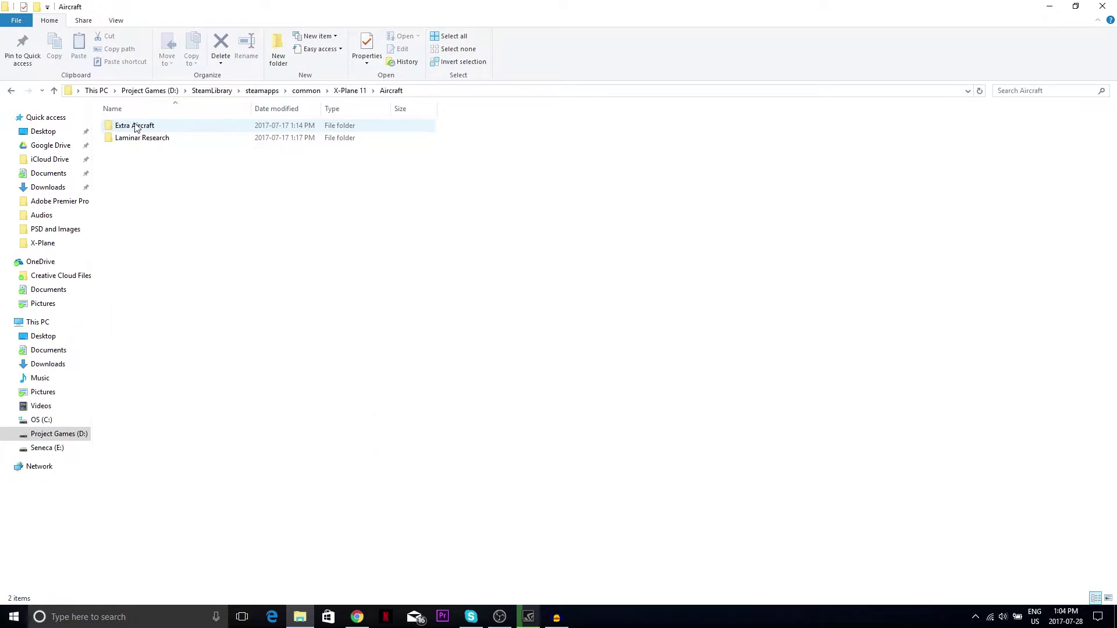
click(194, 144)
double_click(195, 144)
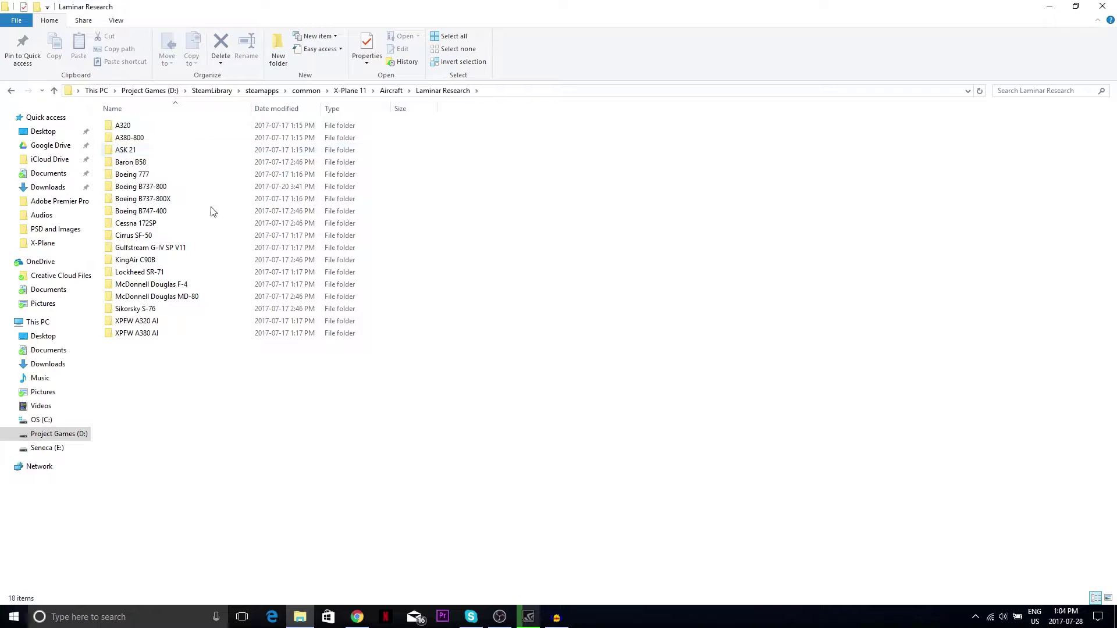
- Delete the old Boeing B737-800X folder and refresh the listing
click(180, 189)
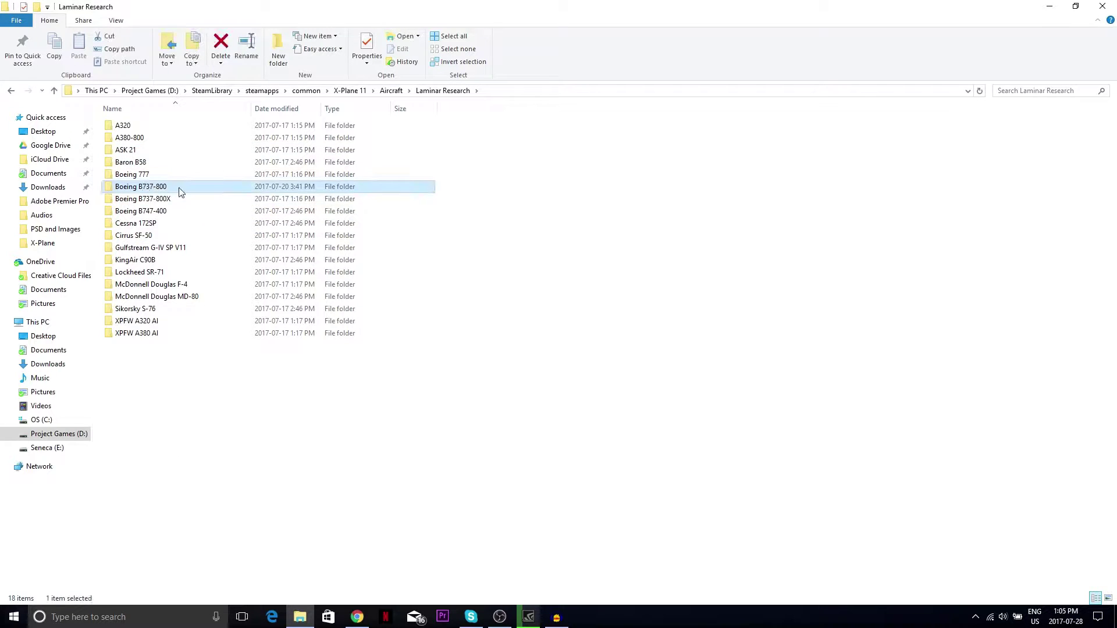
click(161, 201)
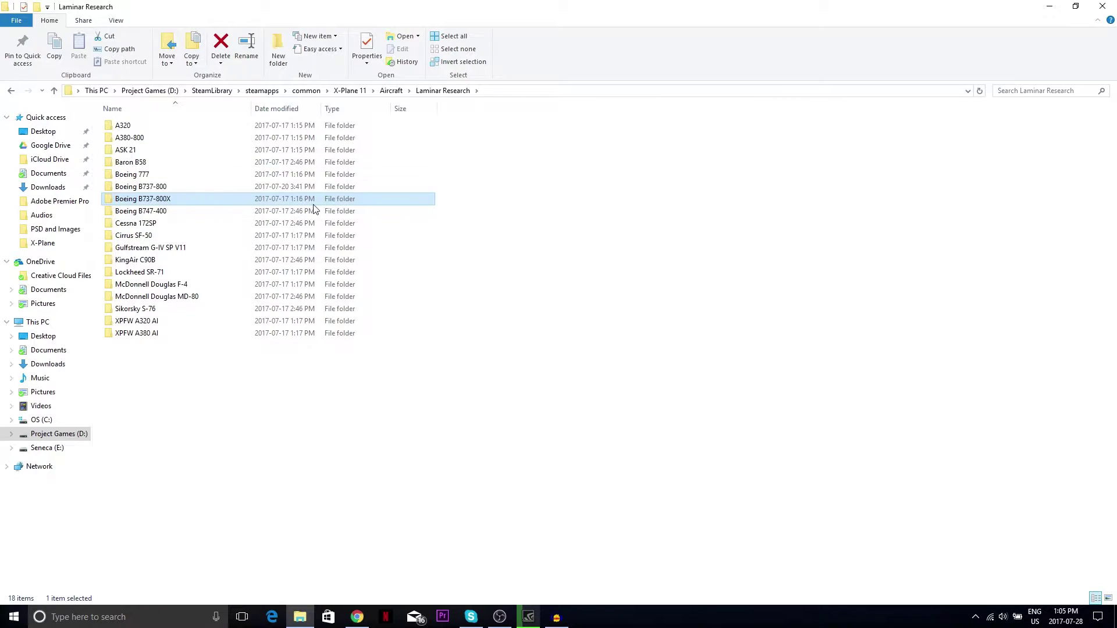
key(Delete)
right_click(542, 403)
click(622, 450)
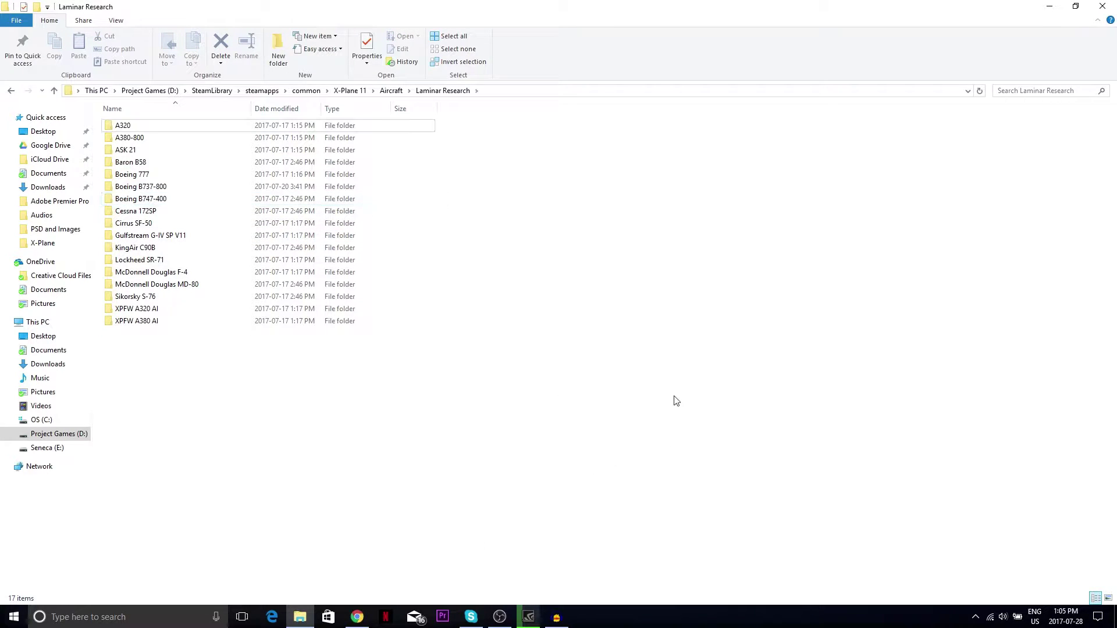
- Switch to Chrome's Boeing B738-800 modified forum topic and scroll to its ZIBOmod download section
click(1050, 6)
click(357, 617)
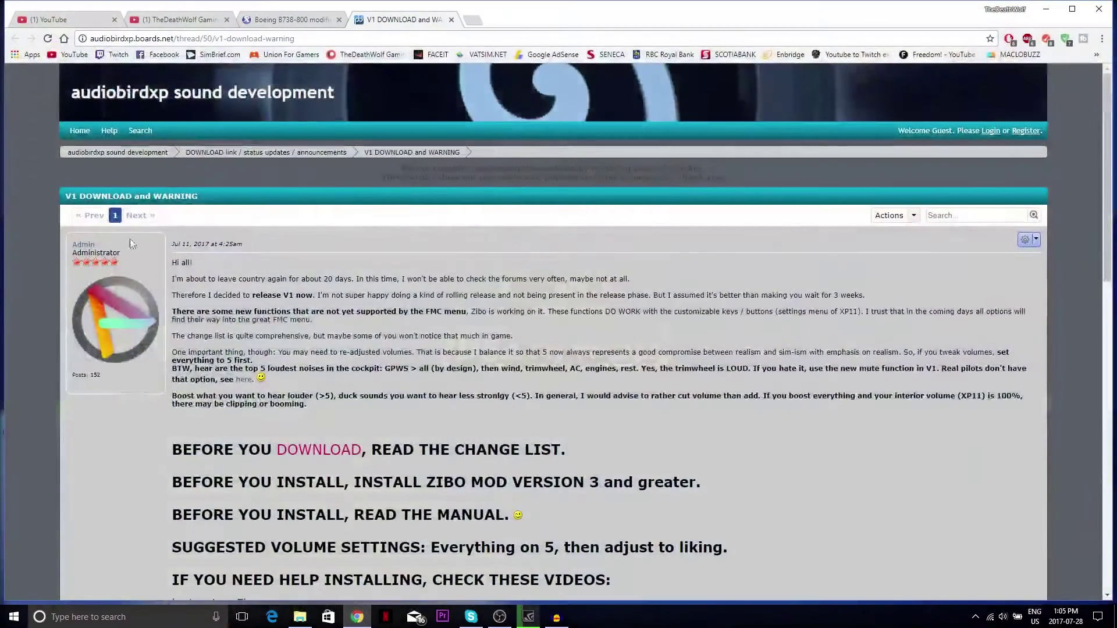
click(260, 21)
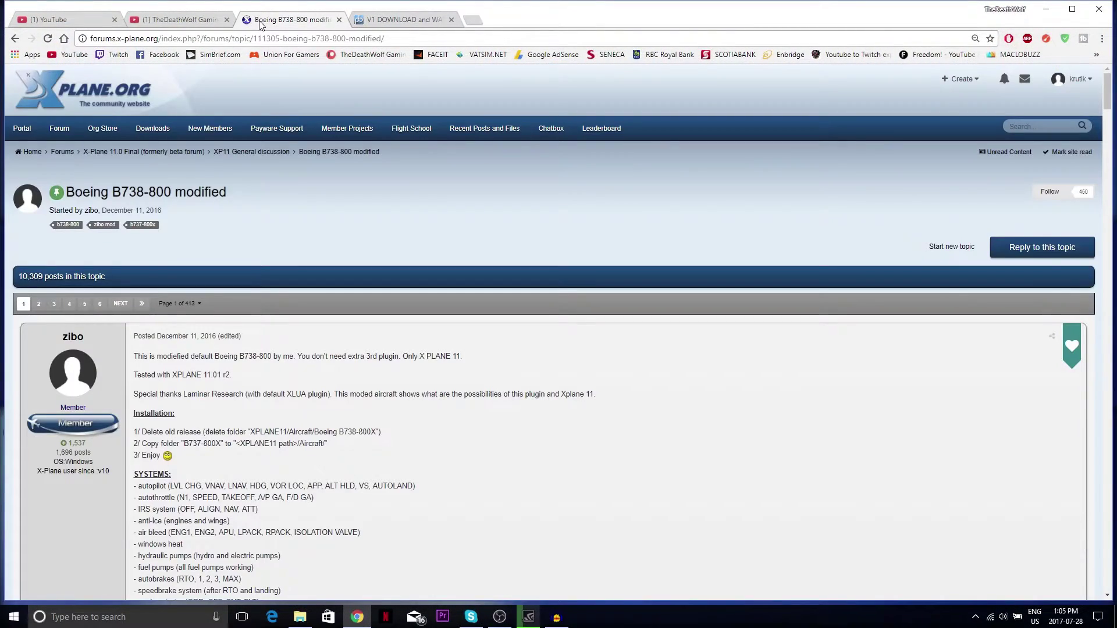
scroll(207, 285, down, 6)
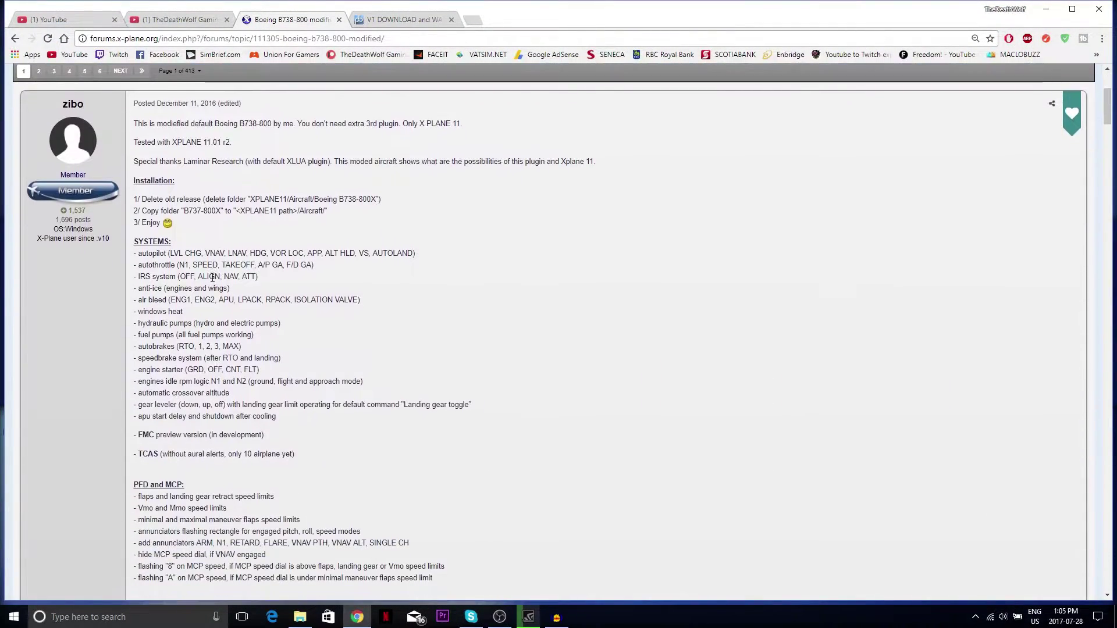
scroll(215, 274, down, 7)
scroll(224, 294, down, 20)
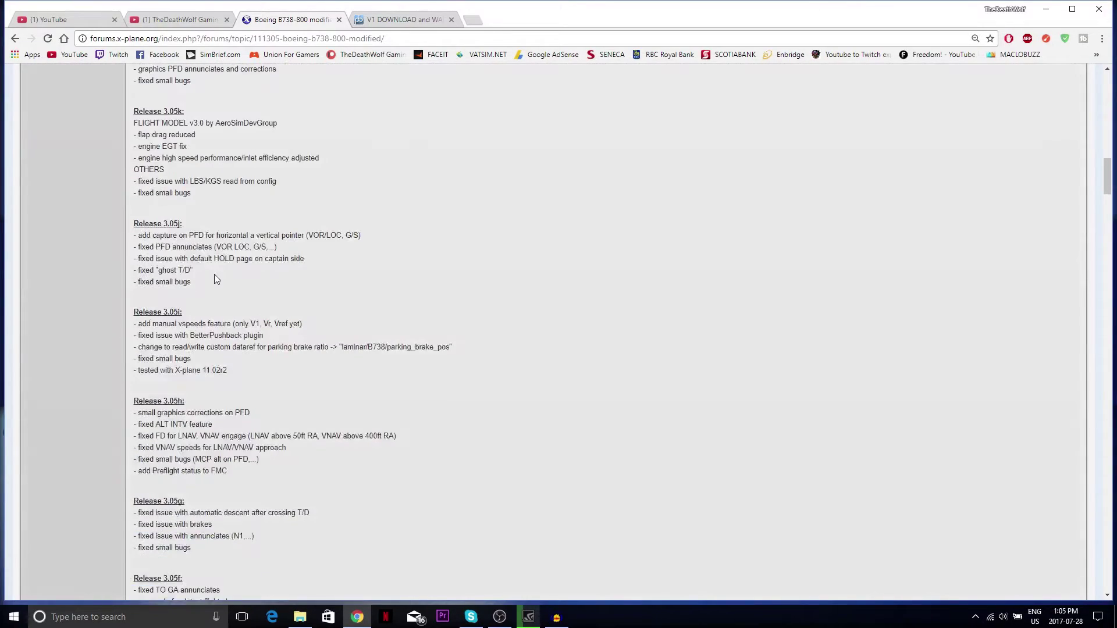
scroll(236, 316, down, 10)
scroll(219, 190, up, 7)
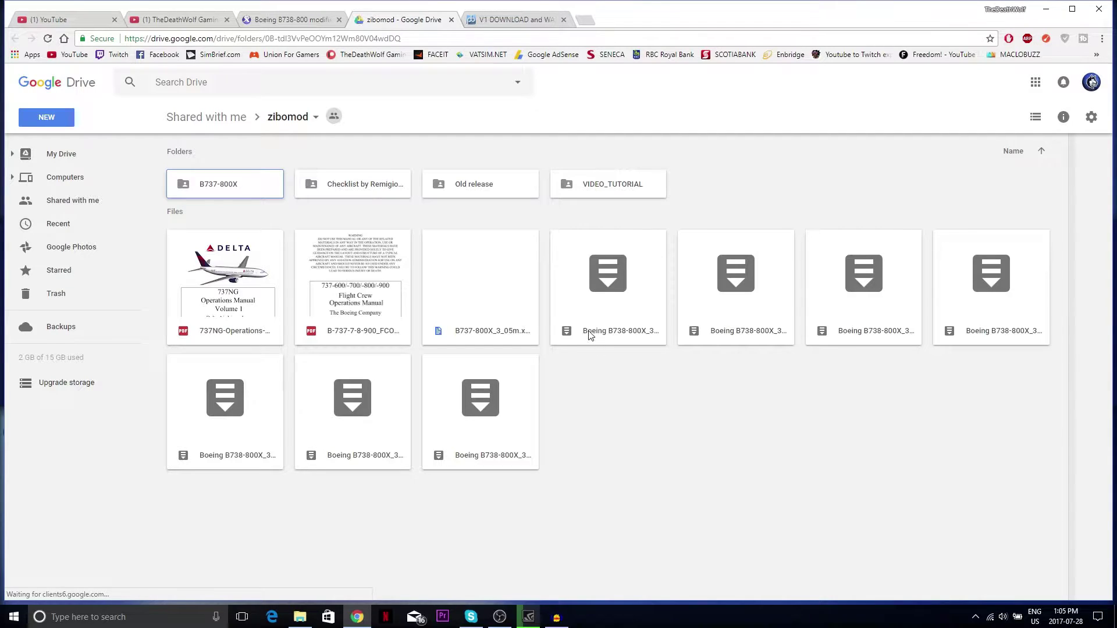
- Download Boeing B738-800X_3_05o.zip from the zibomod Google Drive folder
key(shift+F10)
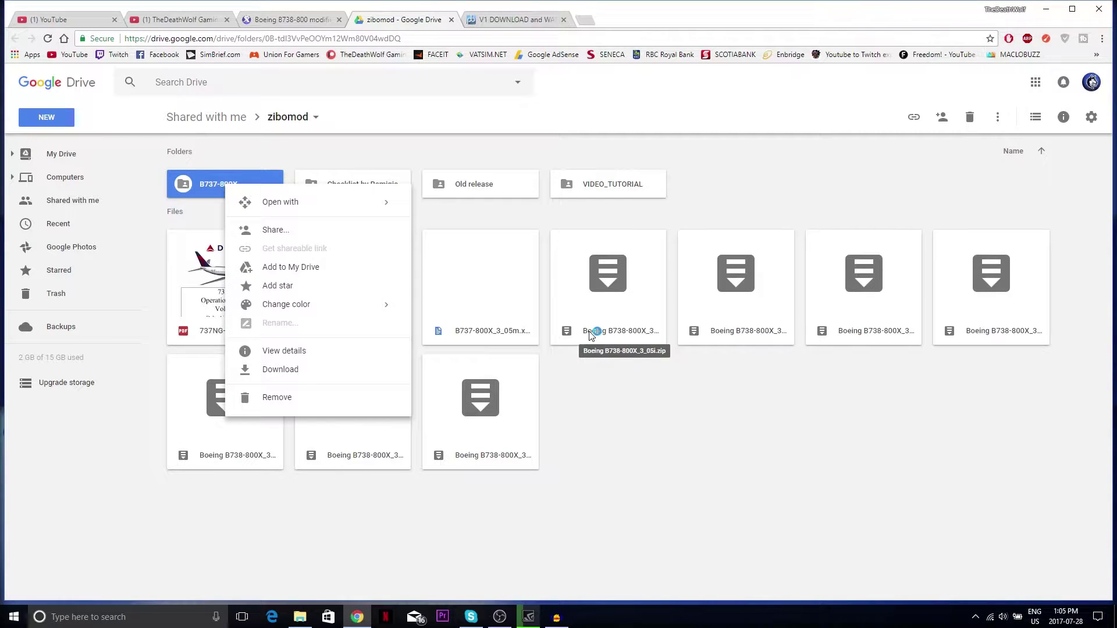
click(574, 448)
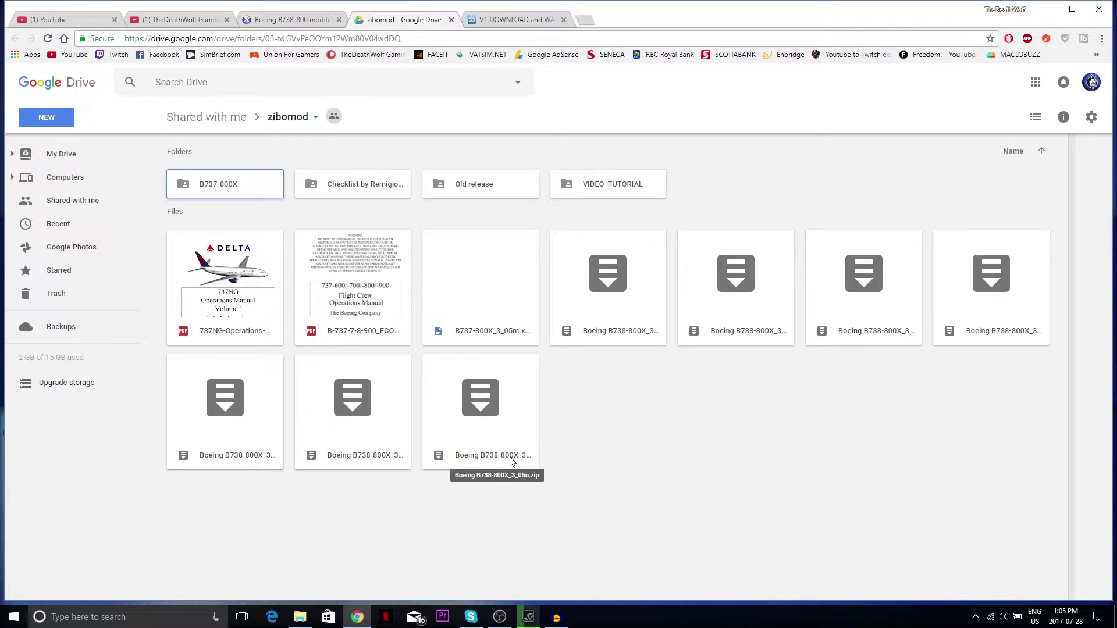
click(512, 461)
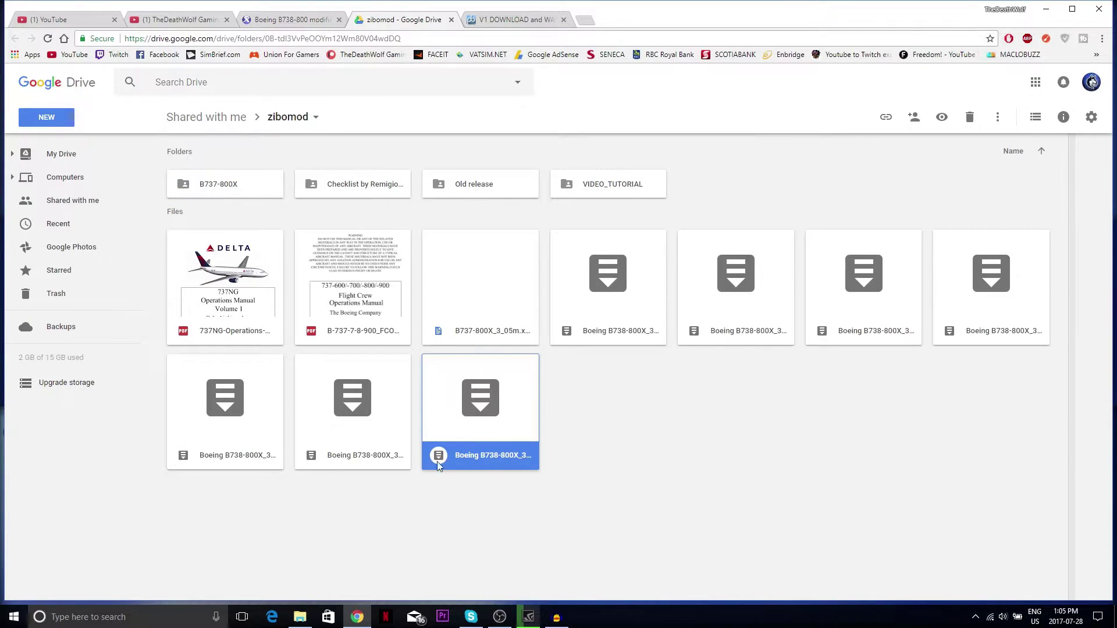
right_click(475, 437)
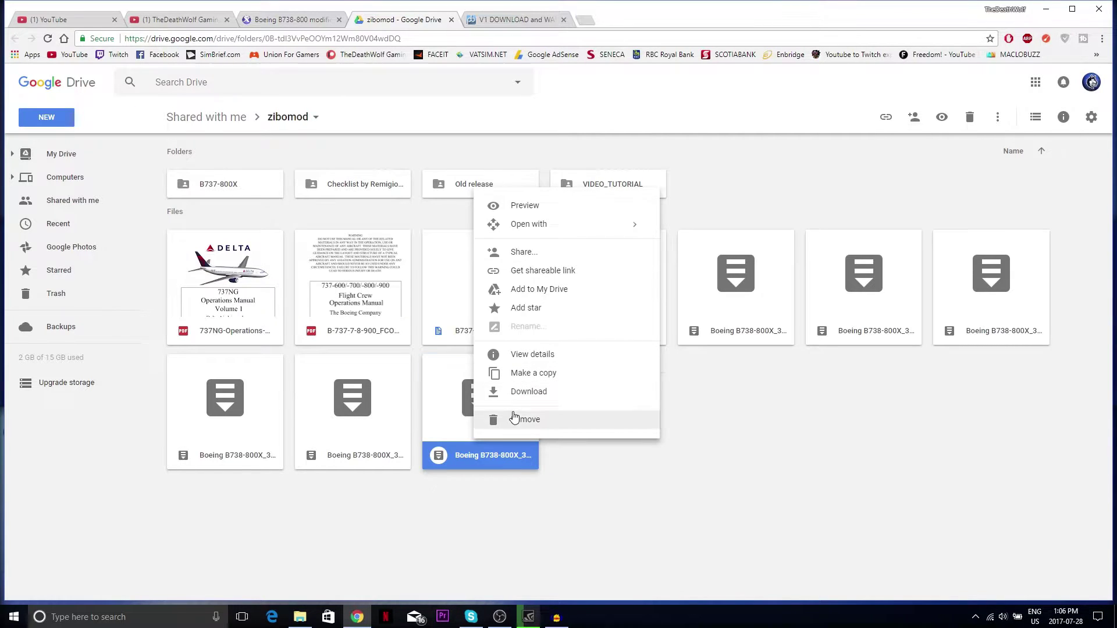
click(544, 395)
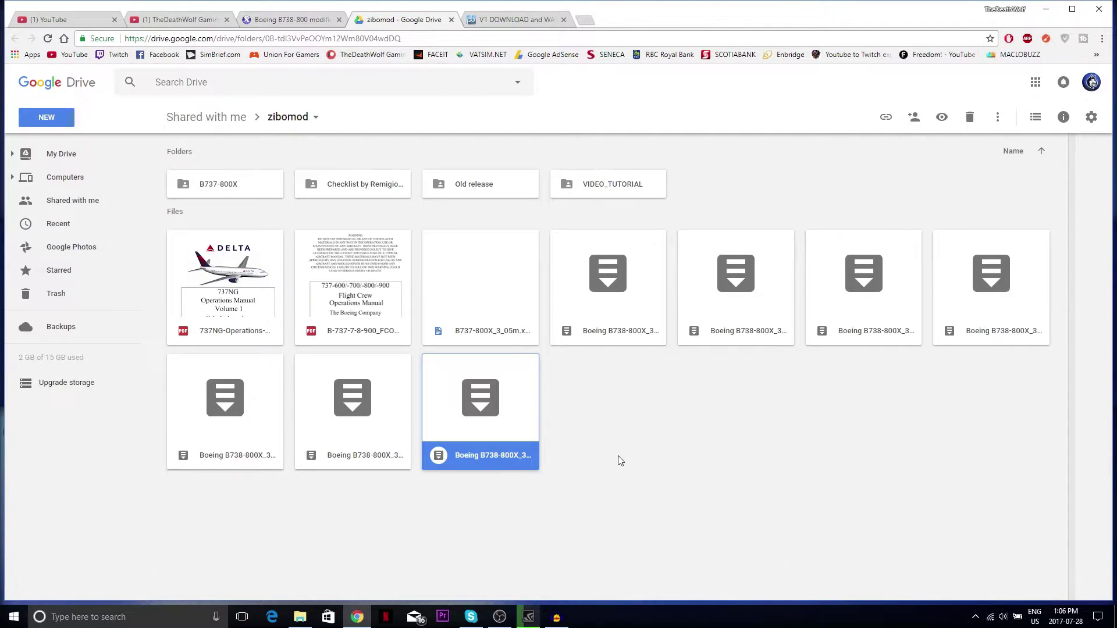
- Open the V1 DOWNLOAD link for the AUDIOBIRDXP IMMERSION PACK Drive folder in a new tab
click(493, 21)
scroll(383, 264, down, 6)
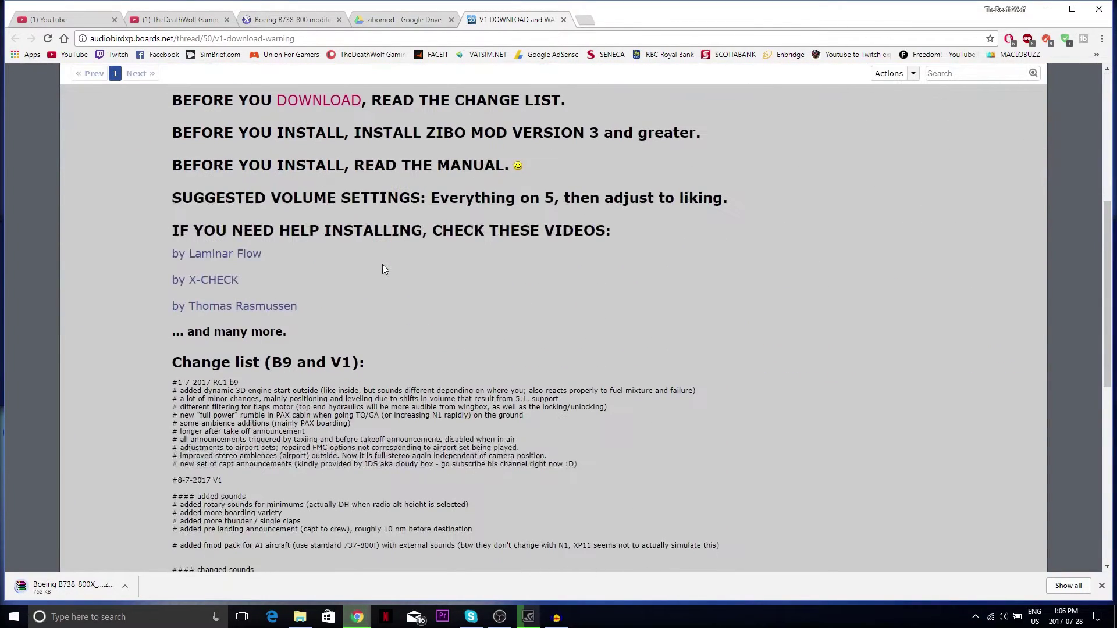
scroll(371, 378, up, 4)
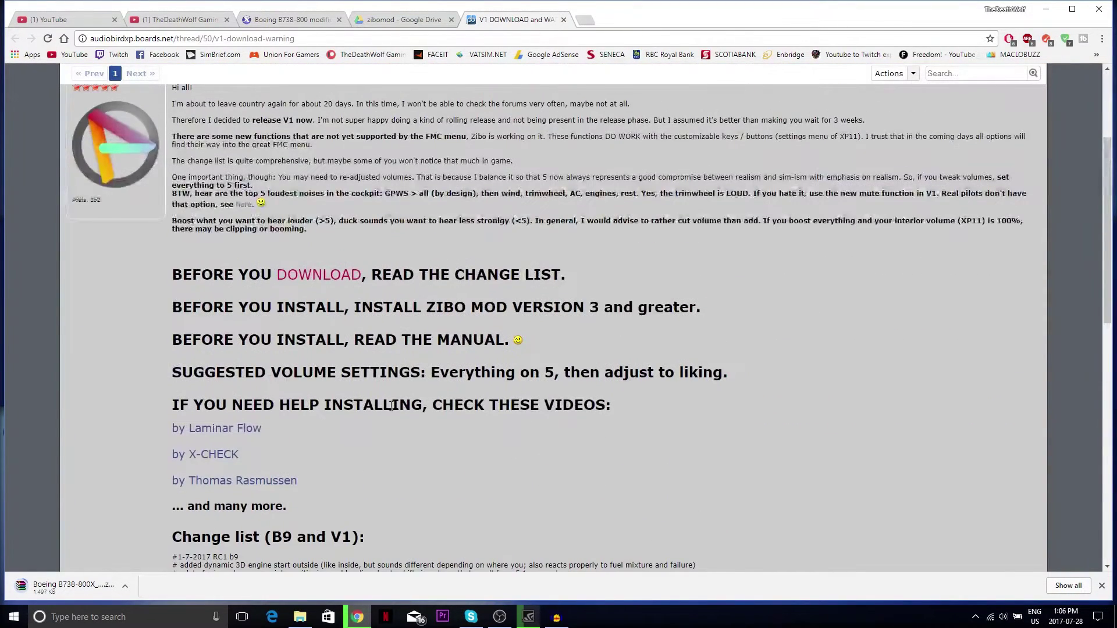
middle_click(341, 334)
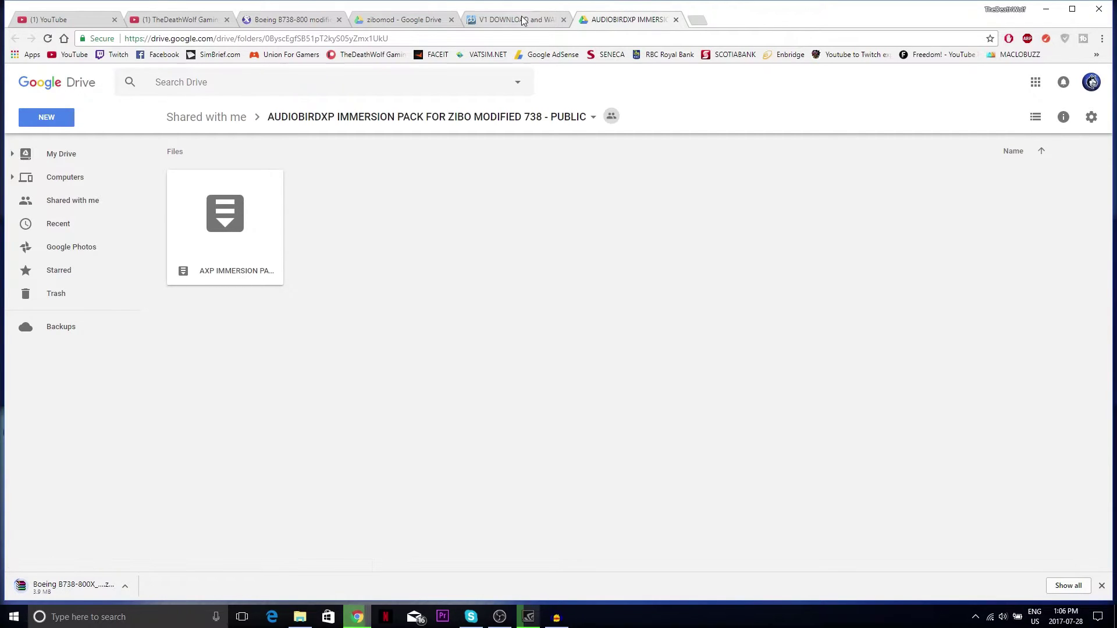
click(515, 19)
scroll(483, 242, up, 2)
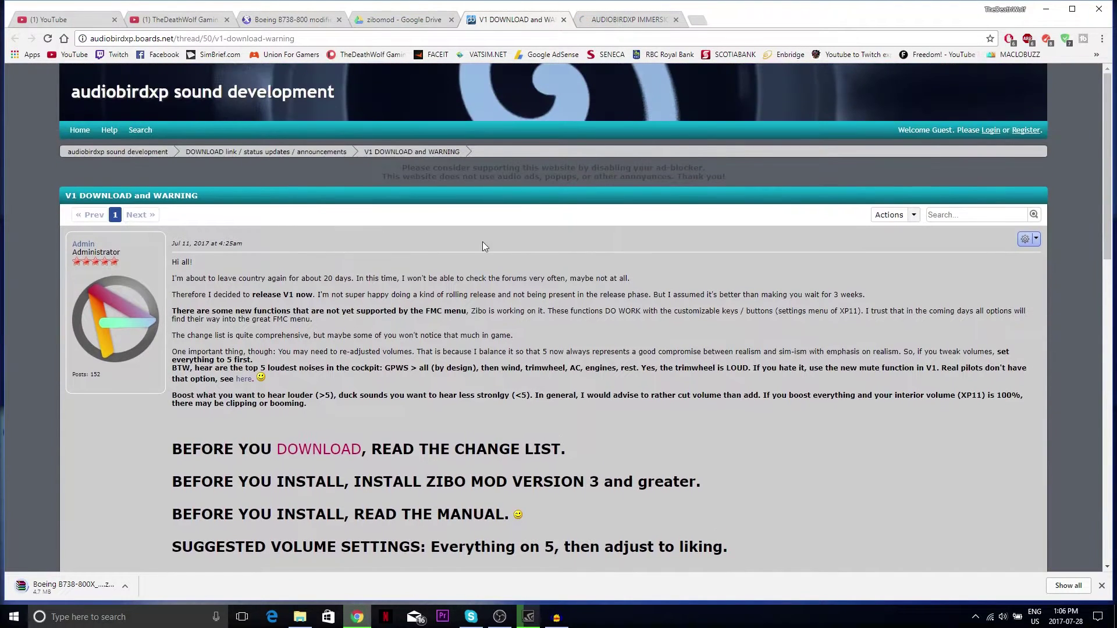
scroll(505, 235, down, 7)
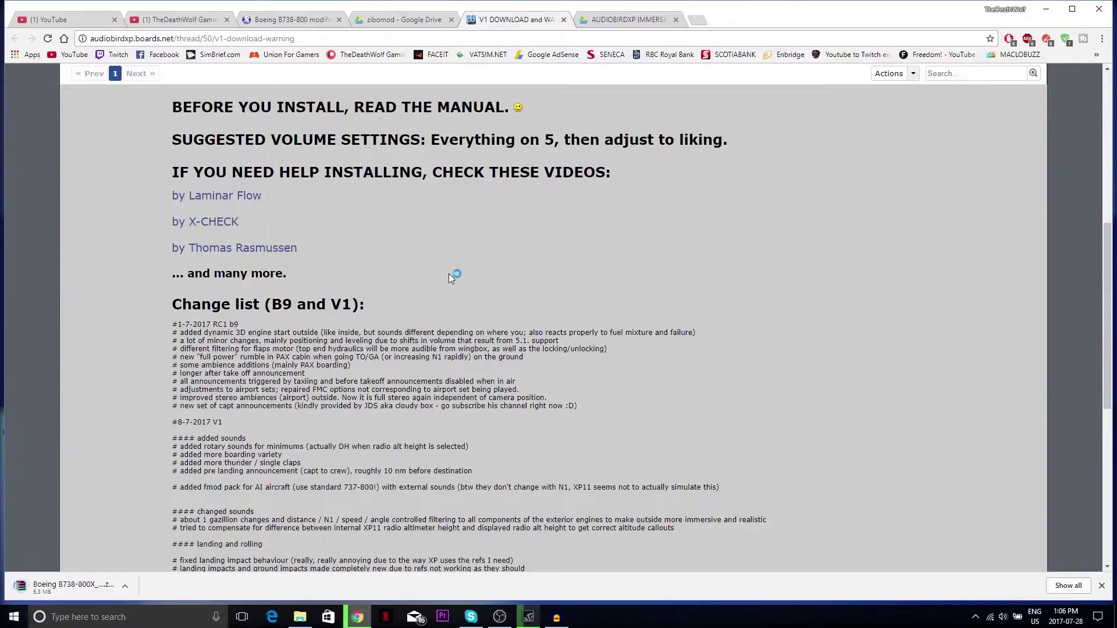
scroll(448, 273, down, 10)
scroll(341, 386, up, 10)
scroll(341, 386, up, 5)
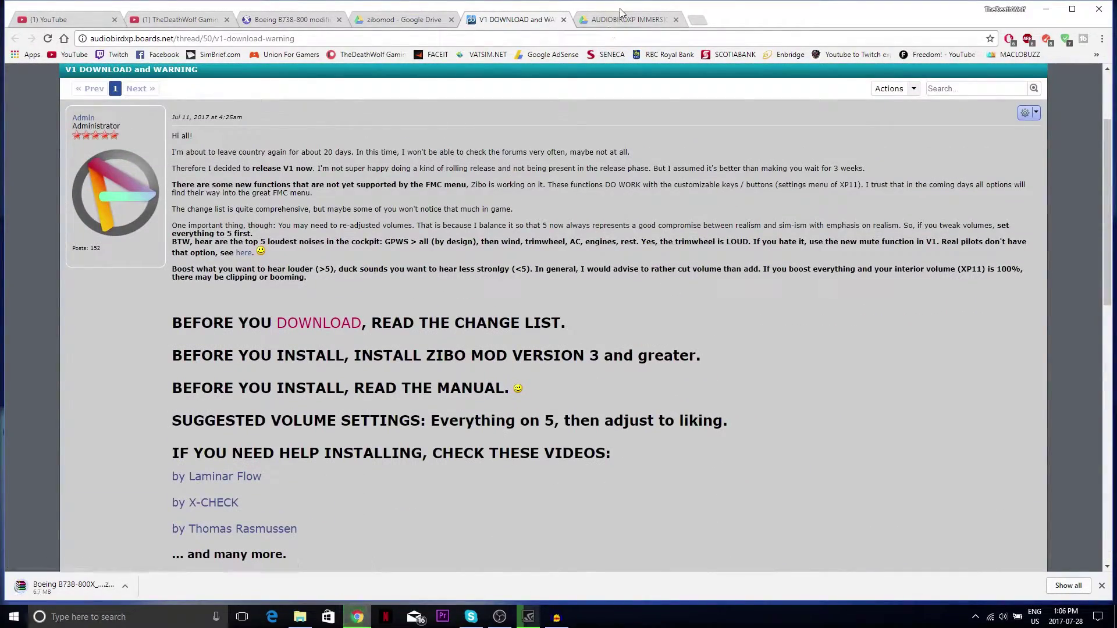
- Download AXP IMMERSION PACK V1.0.zip from Google Drive, skipping the virus-scan warning
double_click(620, 9)
click(620, 8)
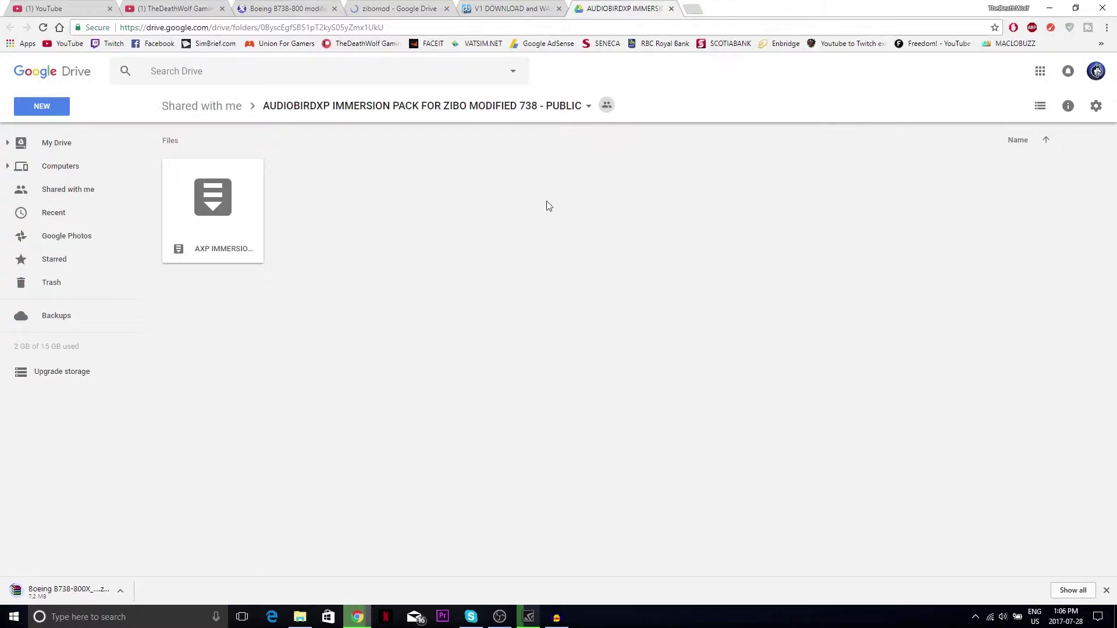
right_click(210, 241)
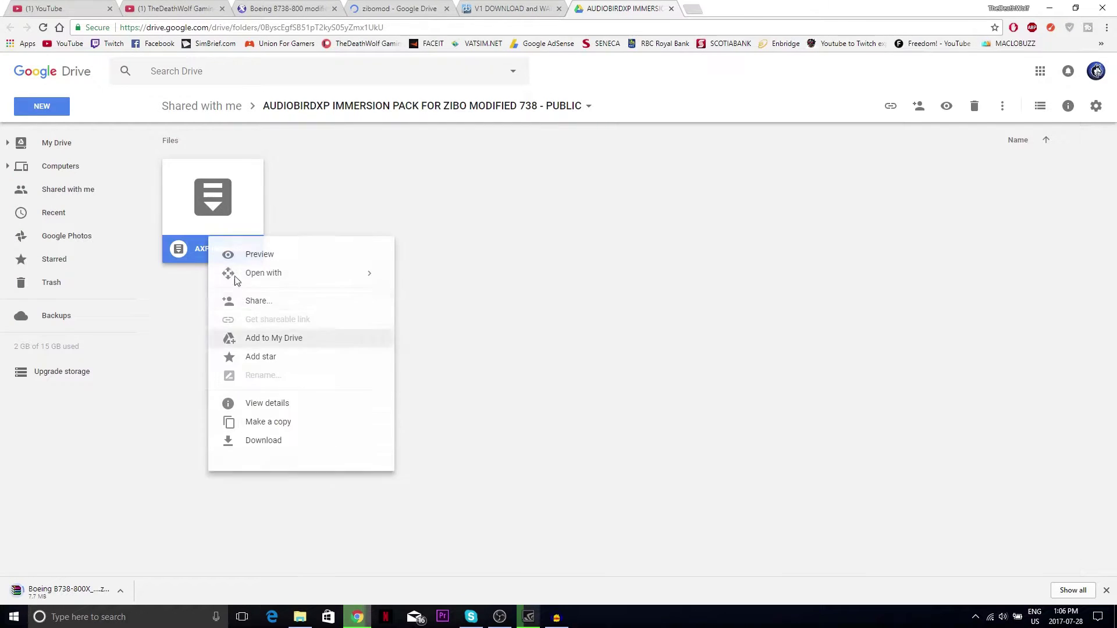
click(265, 442)
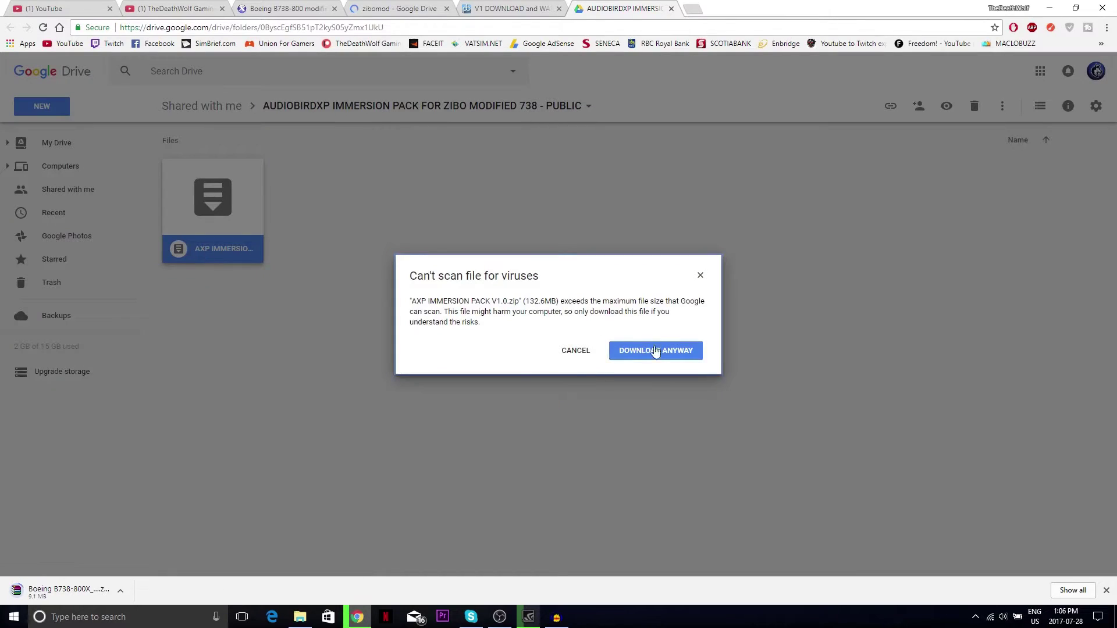
click(655, 352)
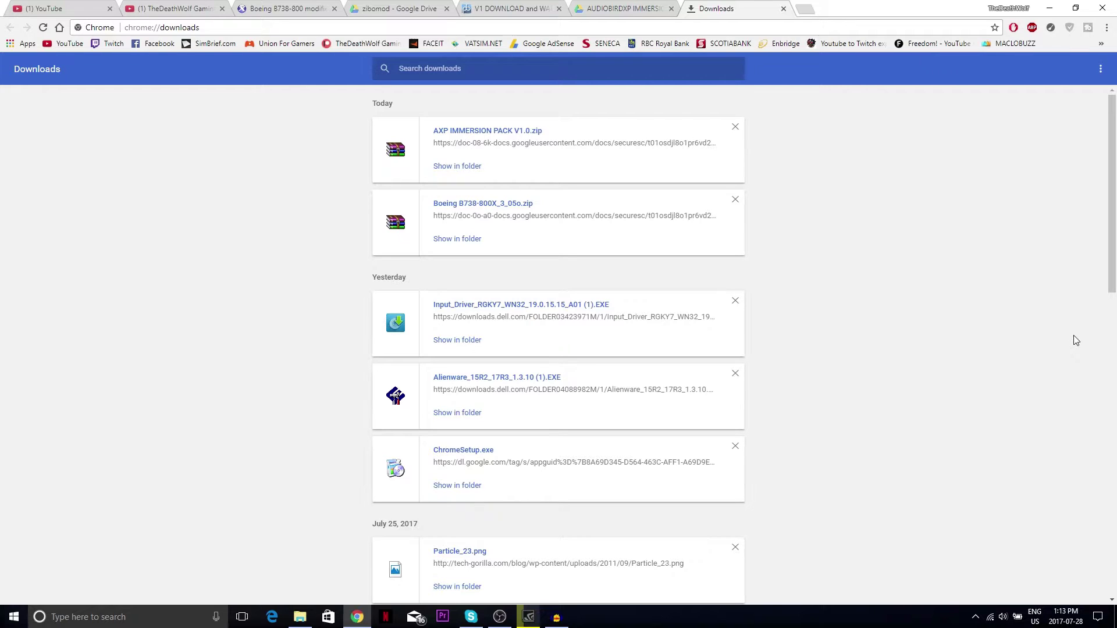
- Open Boeing B738-800X_3_05o.zip in WinRAR and bring the Laminar Research folder forward
click(455, 205)
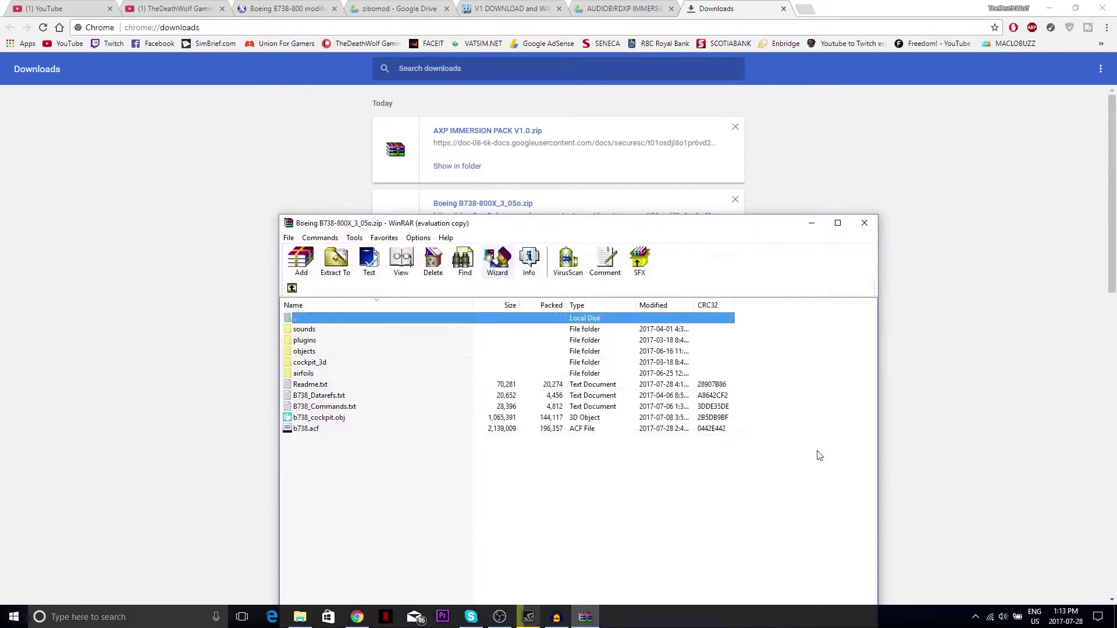
click(299, 617)
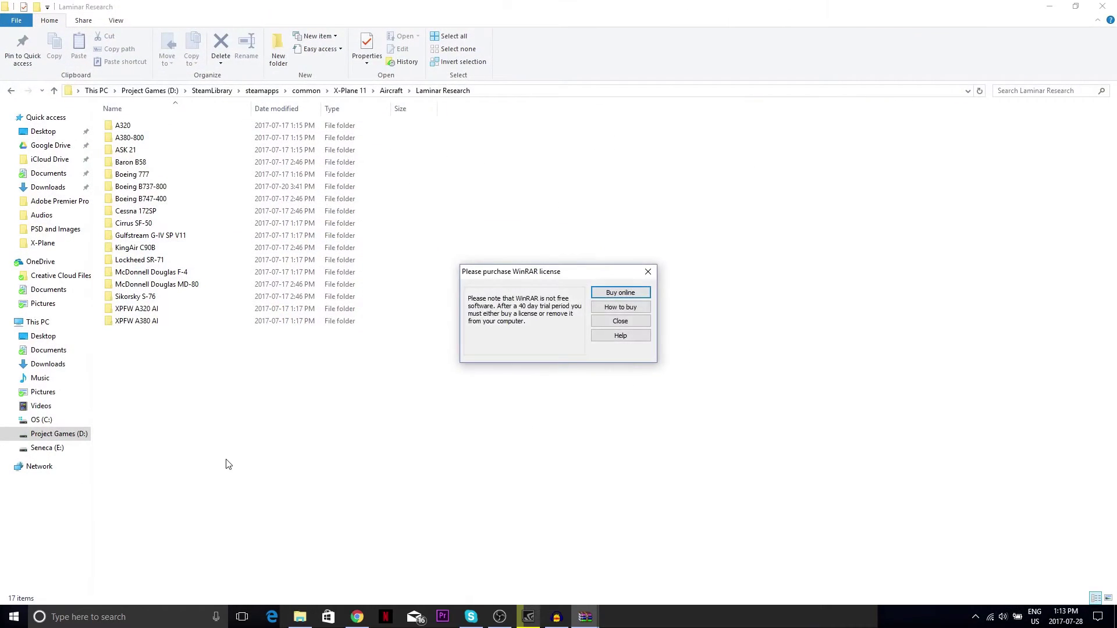
click(394, 547)
- Copy the Boeing B737-800 folder and paste a duplicate into Laminar Research
mouse_move(585, 617)
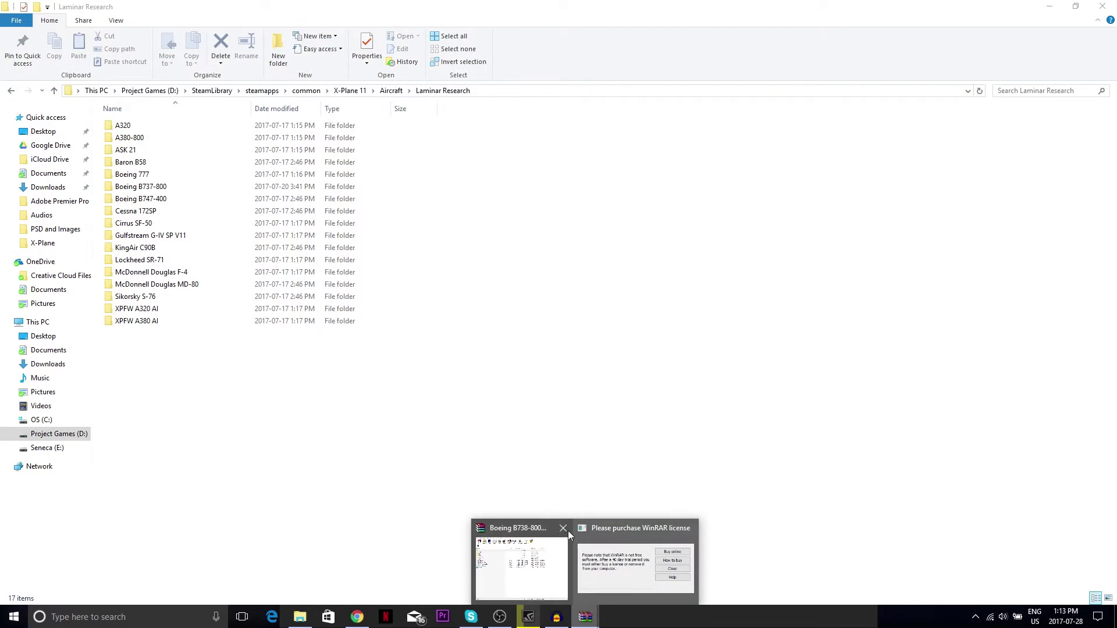
click(495, 379)
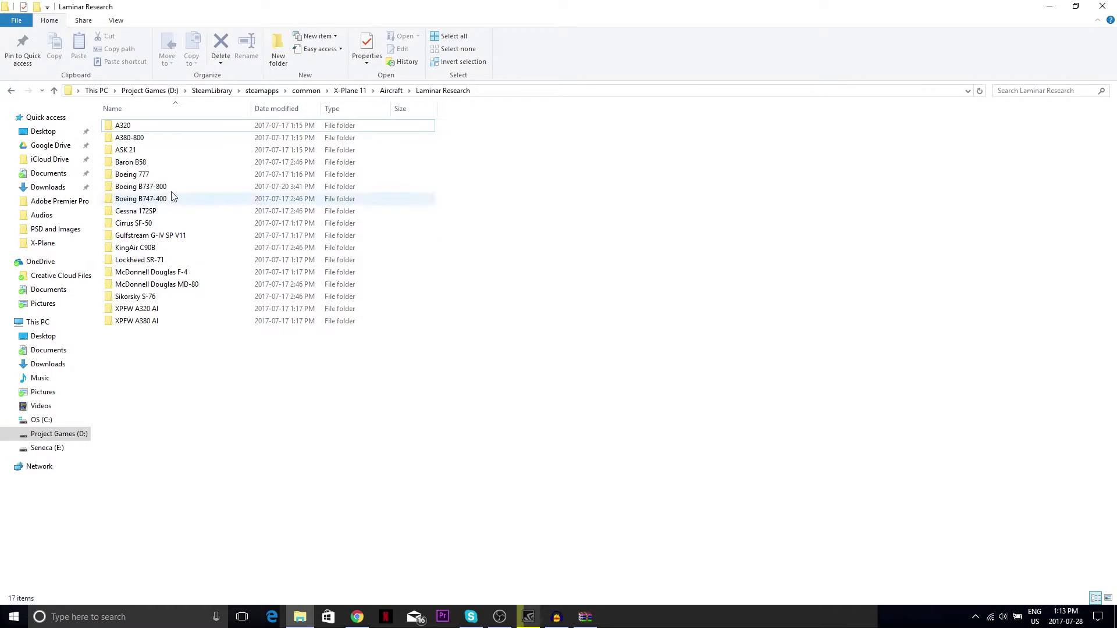
click(191, 192)
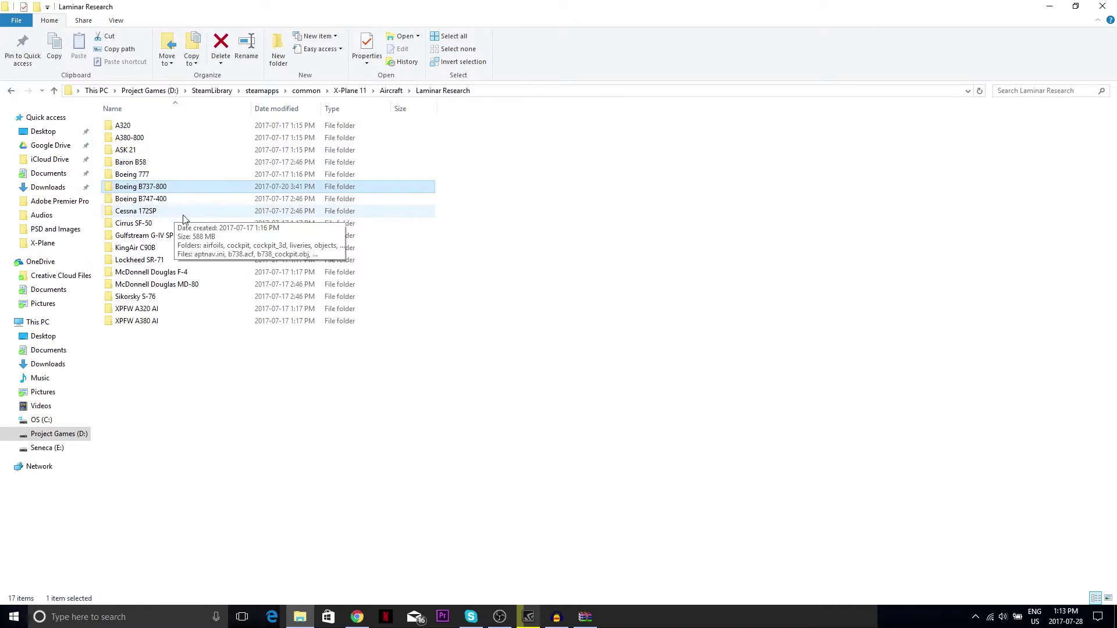
right_click(189, 192)
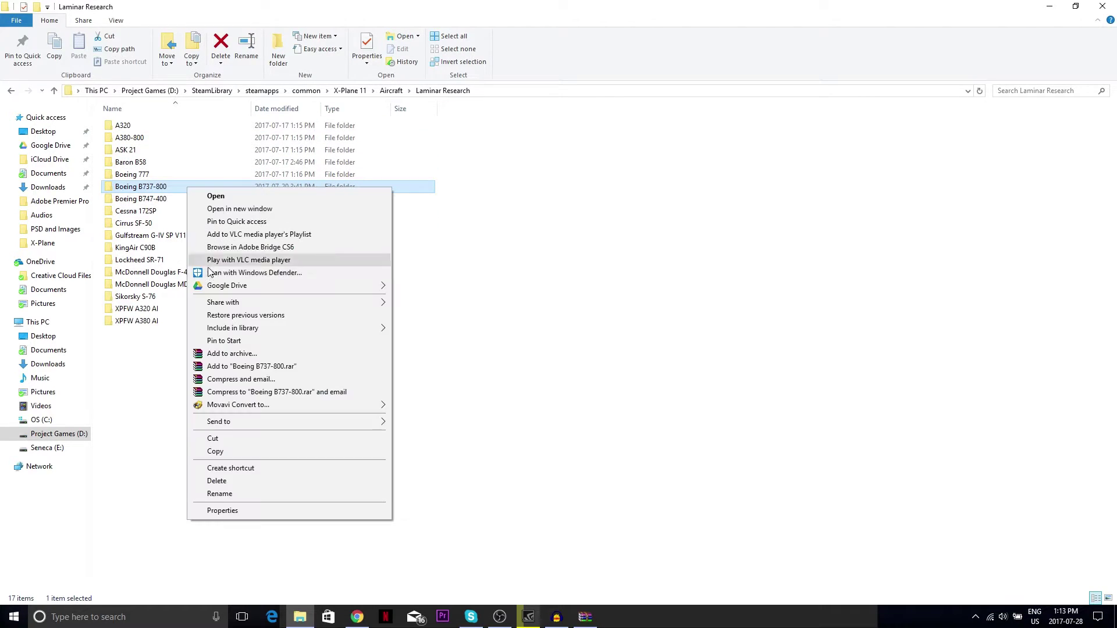
click(217, 453)
click(225, 425)
right_click(226, 426)
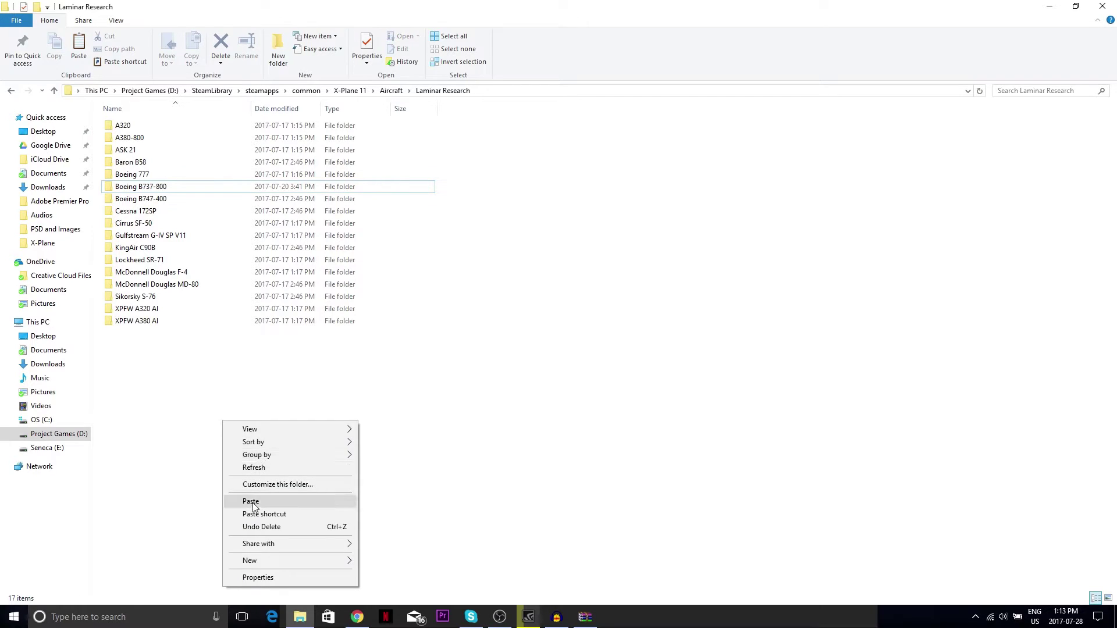
click(250, 501)
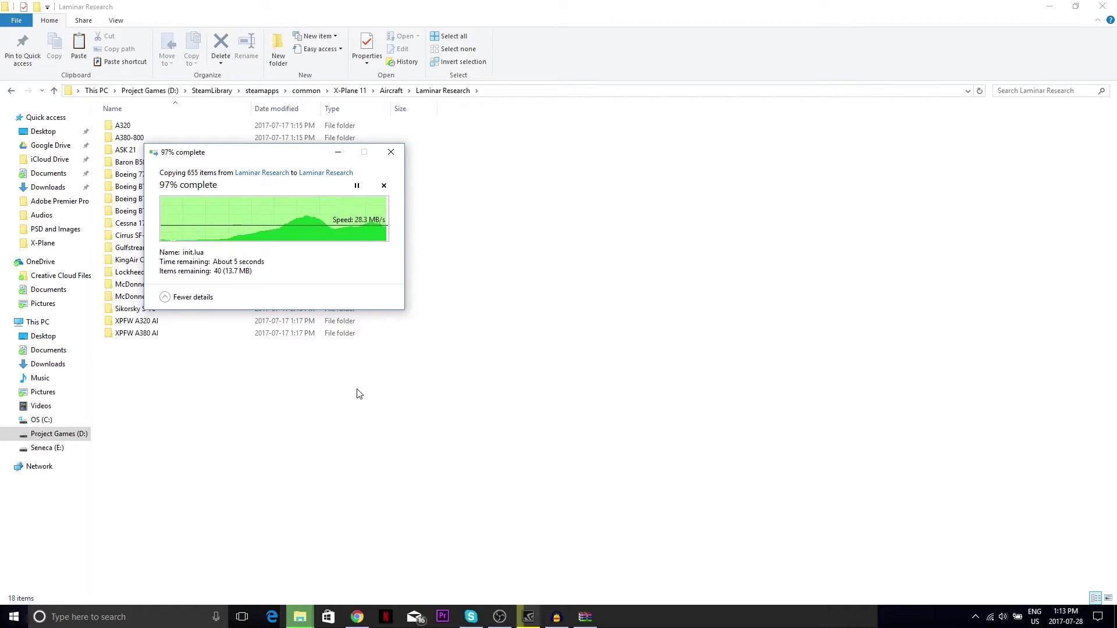
- Rename the copied folder to Boeing B737-800X
right_click(169, 198)
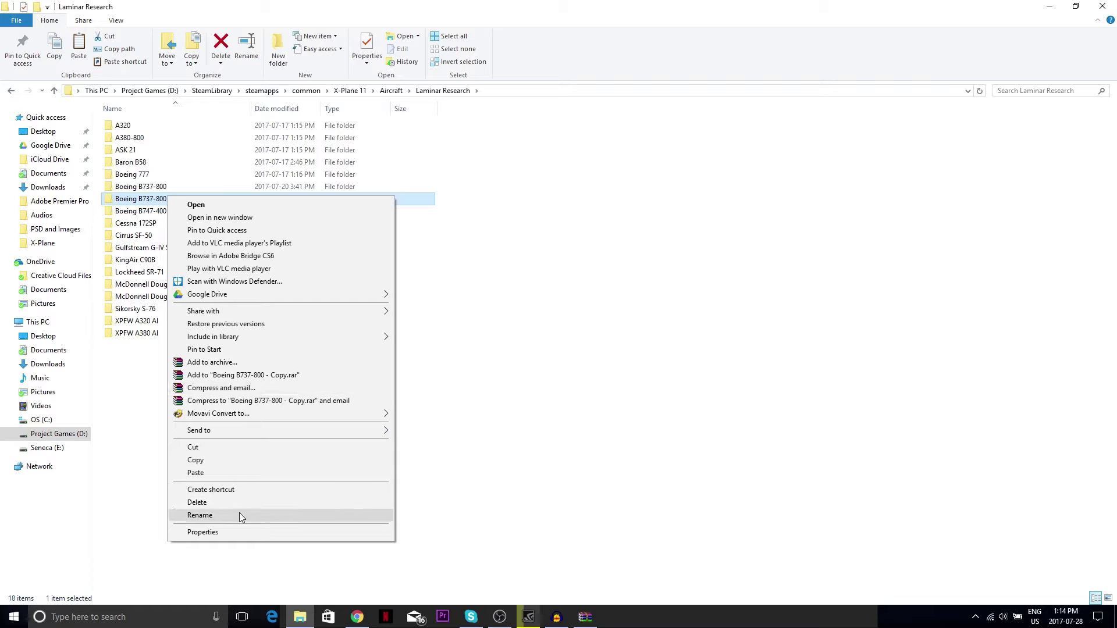
click(199, 516)
click(203, 198)
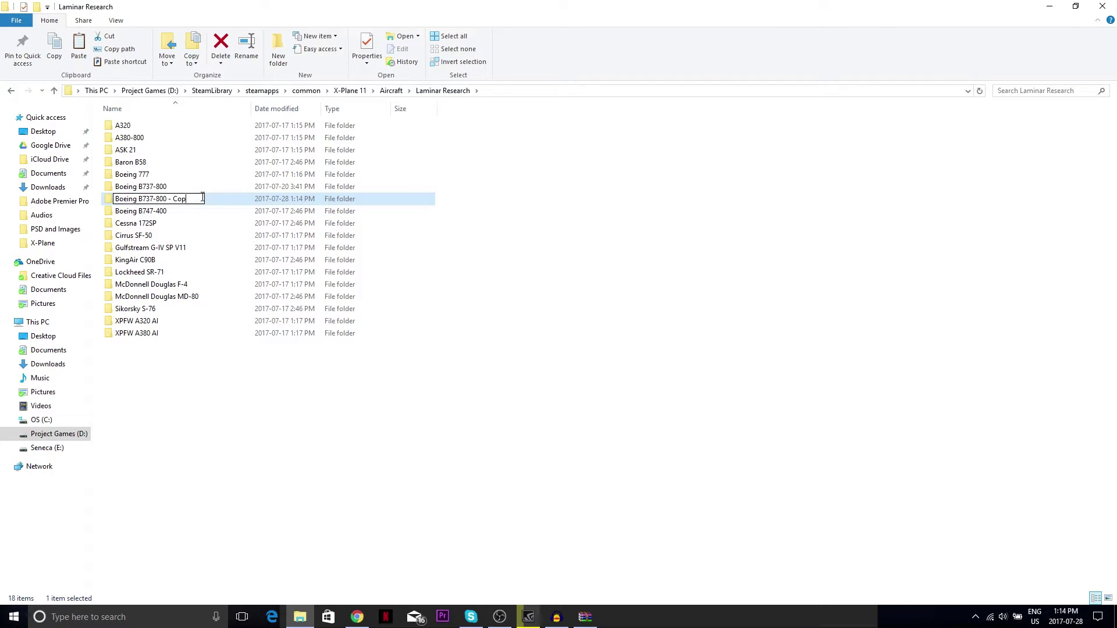
key(BackSpace)
key(BackSpace)
text(x)
key(BackSpace)
text(X)
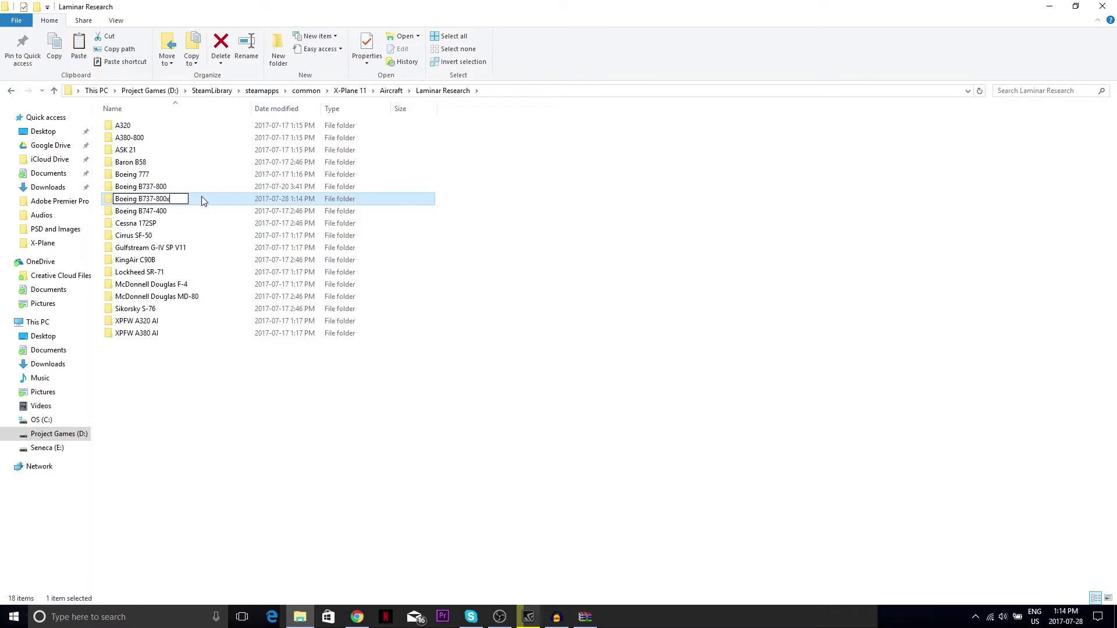
key(Return)
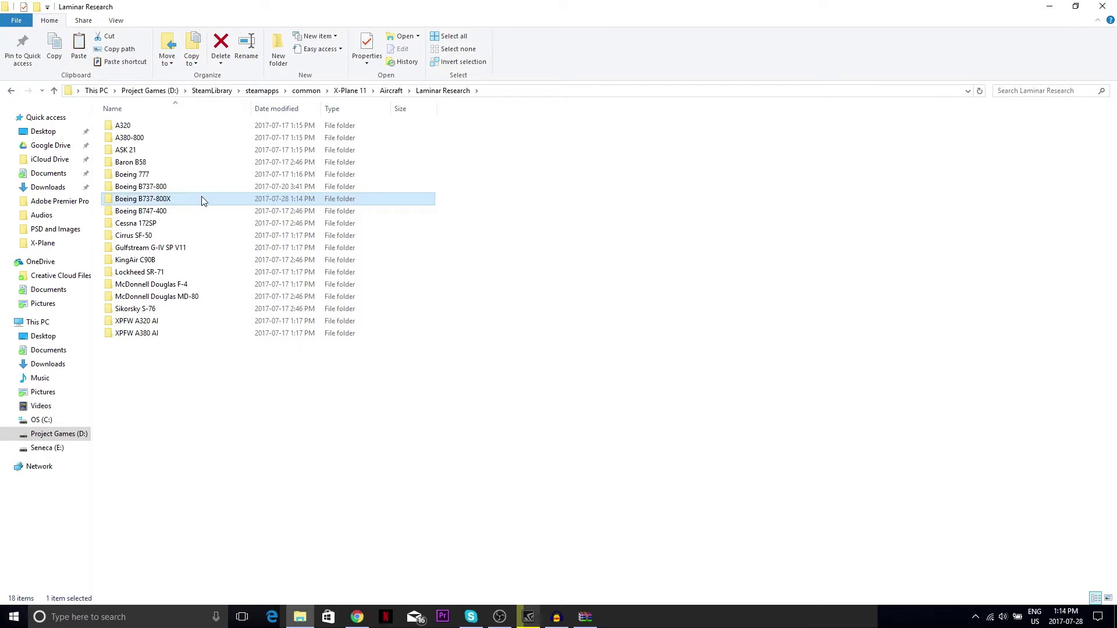
- Extract every Zibo archive item into Boeing B737-800X, replacing existing files
double_click(201, 199)
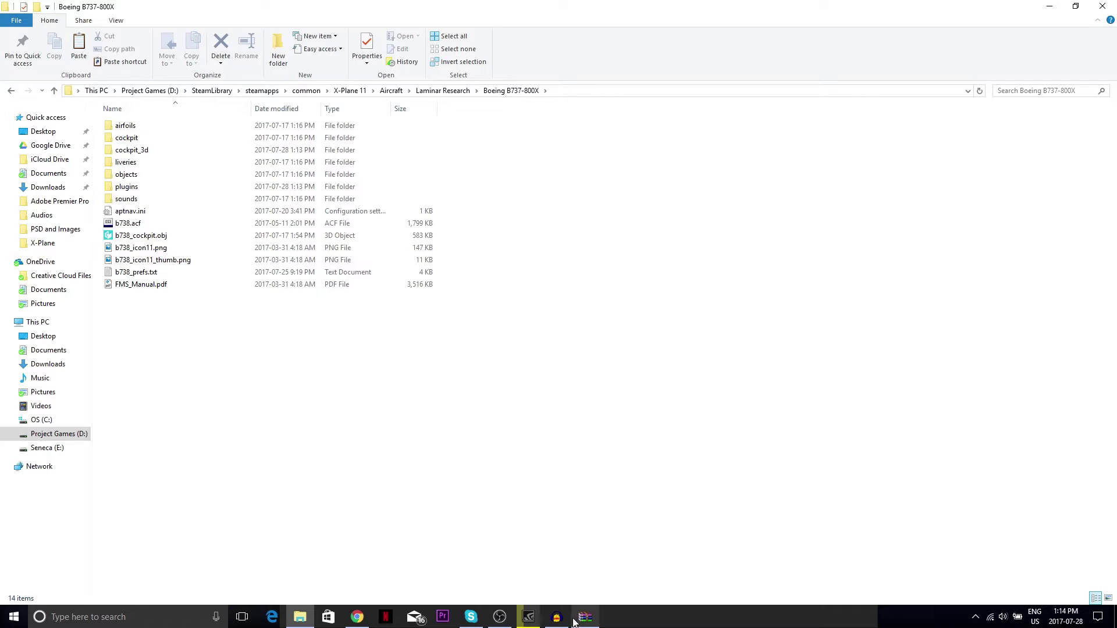
drag(465, 224, 465, 185)
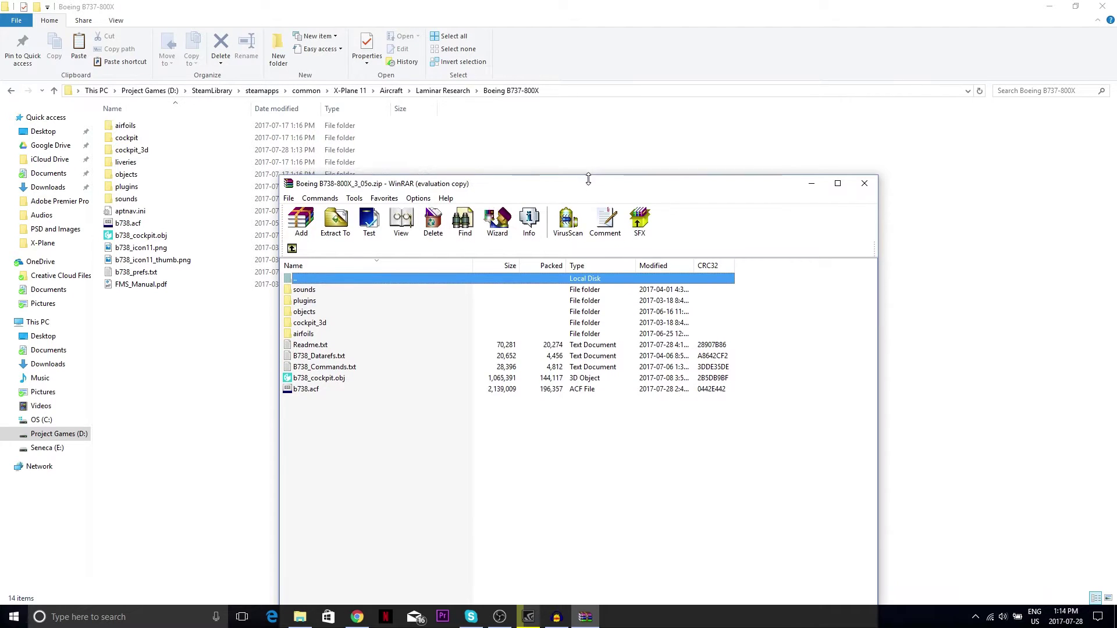
drag(361, 419, 144, 345)
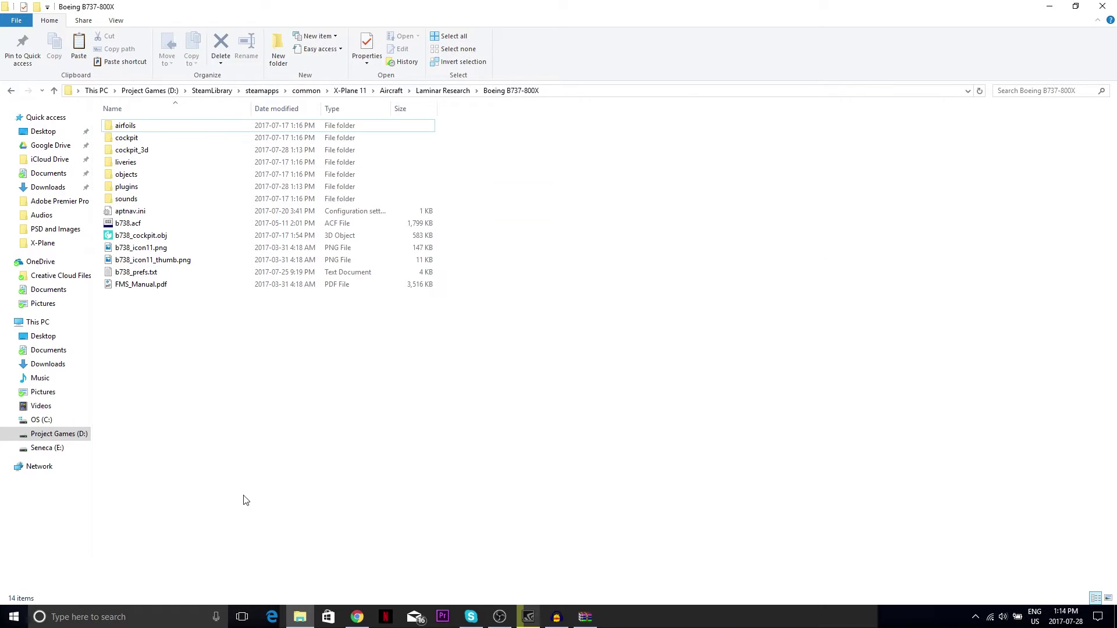
click(506, 214)
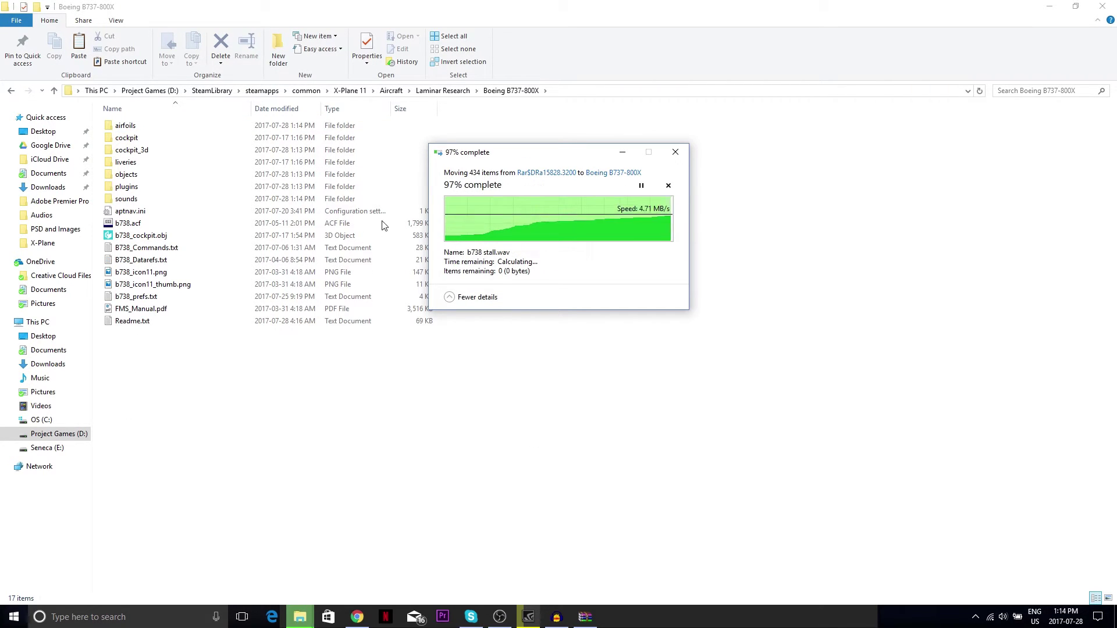
- Close the Zibo archive in WinRAR and refresh the Boeing B737-800X listing
right_click(474, 426)
click(431, 453)
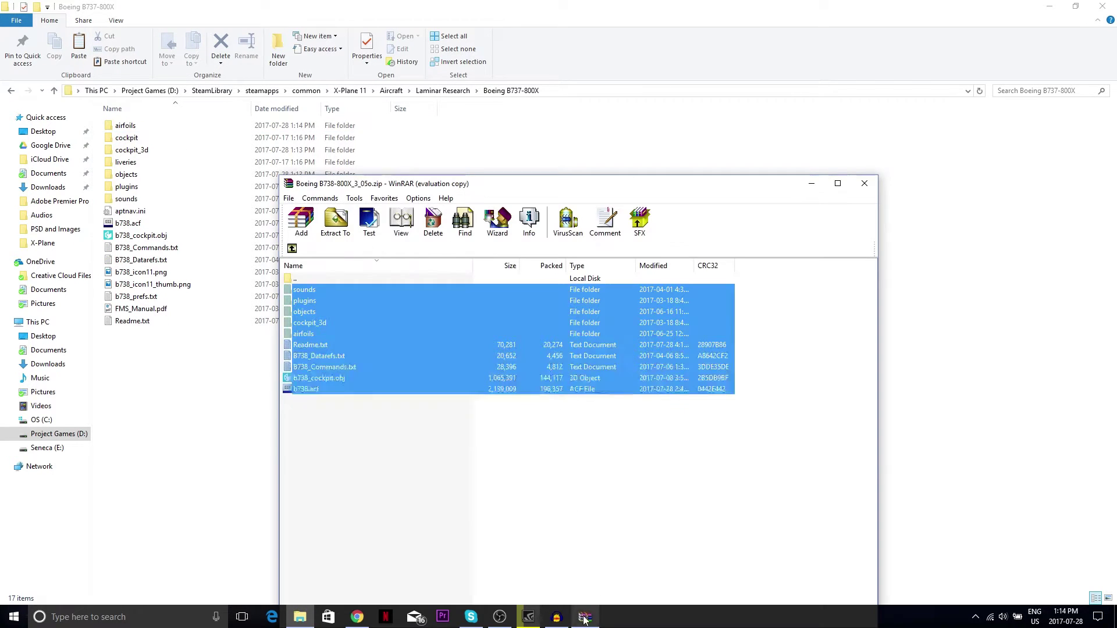
click(556, 419)
click(864, 184)
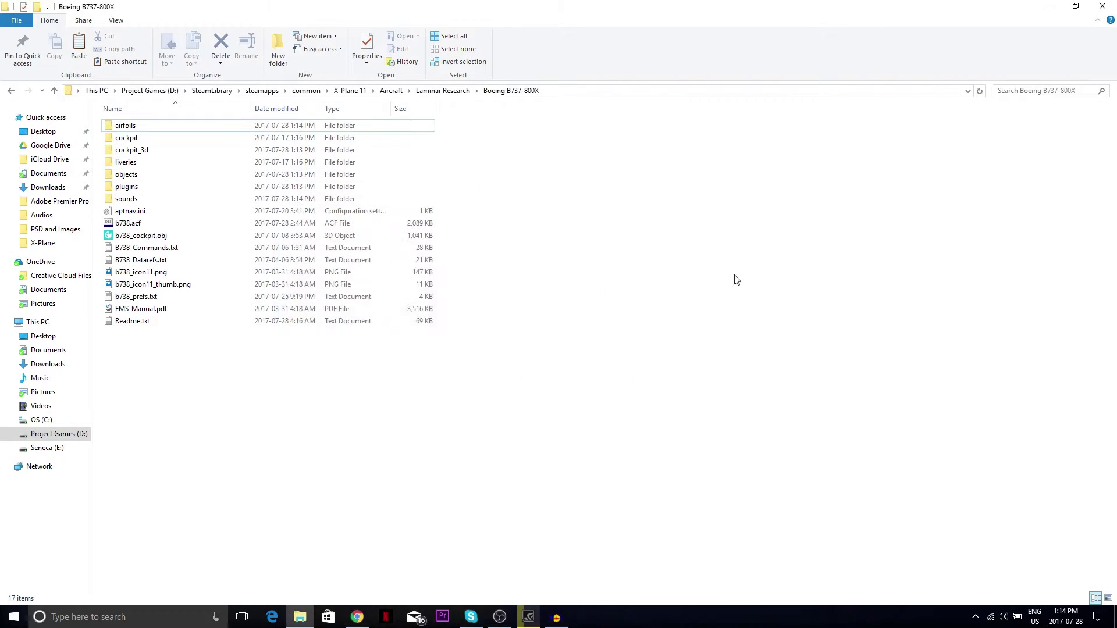
right_click(338, 443)
click(398, 323)
- Open AXP IMMERSION PACK V1.0.zip in WinRAR and enter its AXP IMMERSION PACK V1.0 folder
click(356, 617)
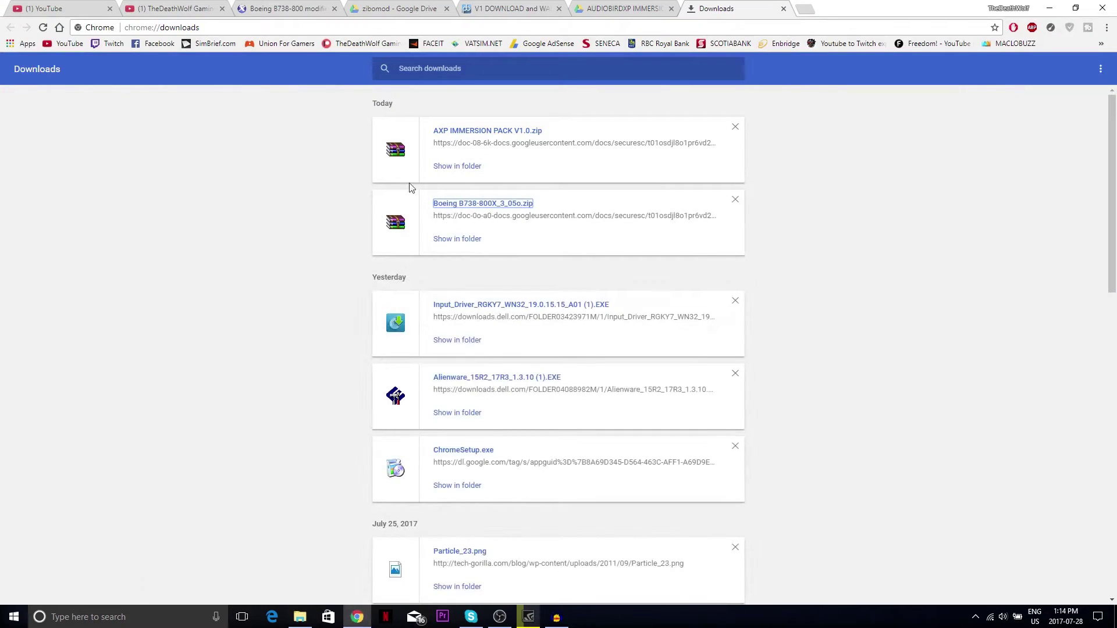
click(510, 131)
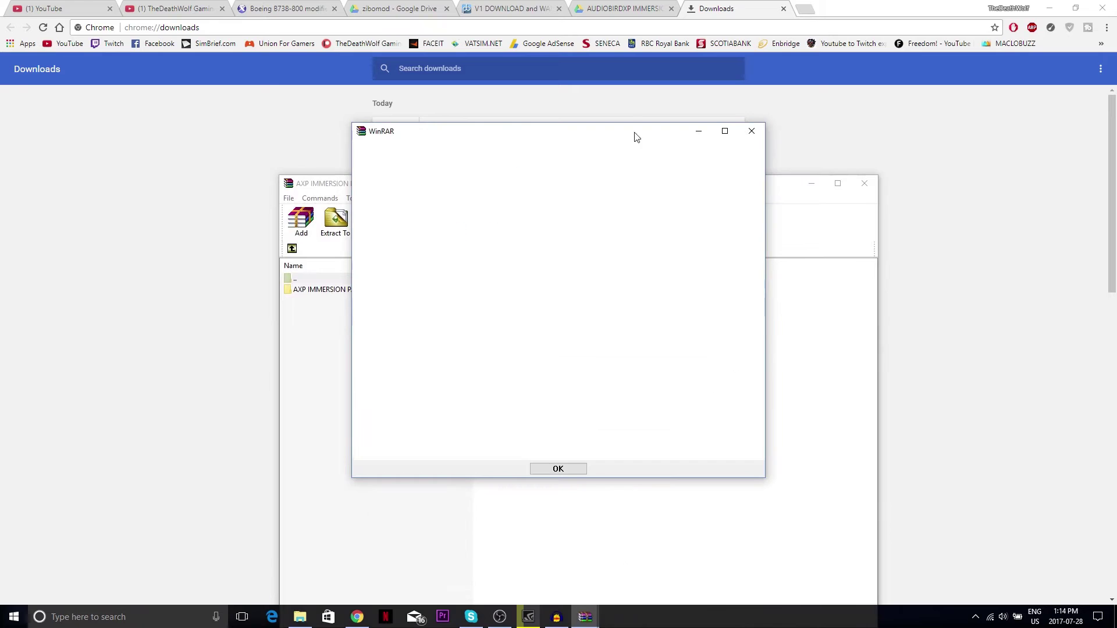
click(752, 131)
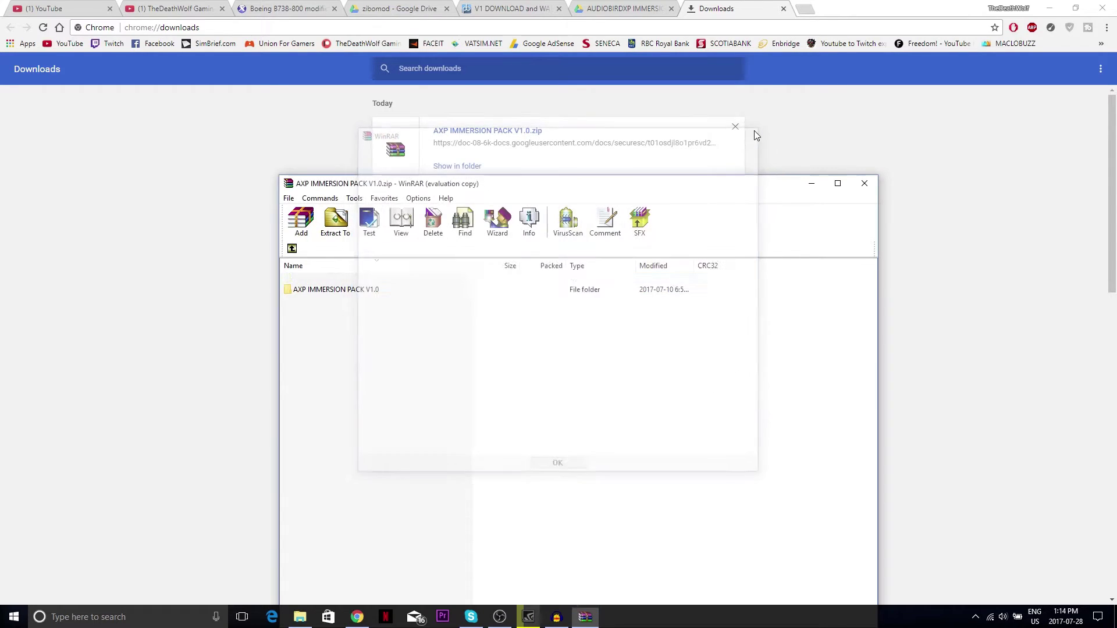
double_click(361, 291)
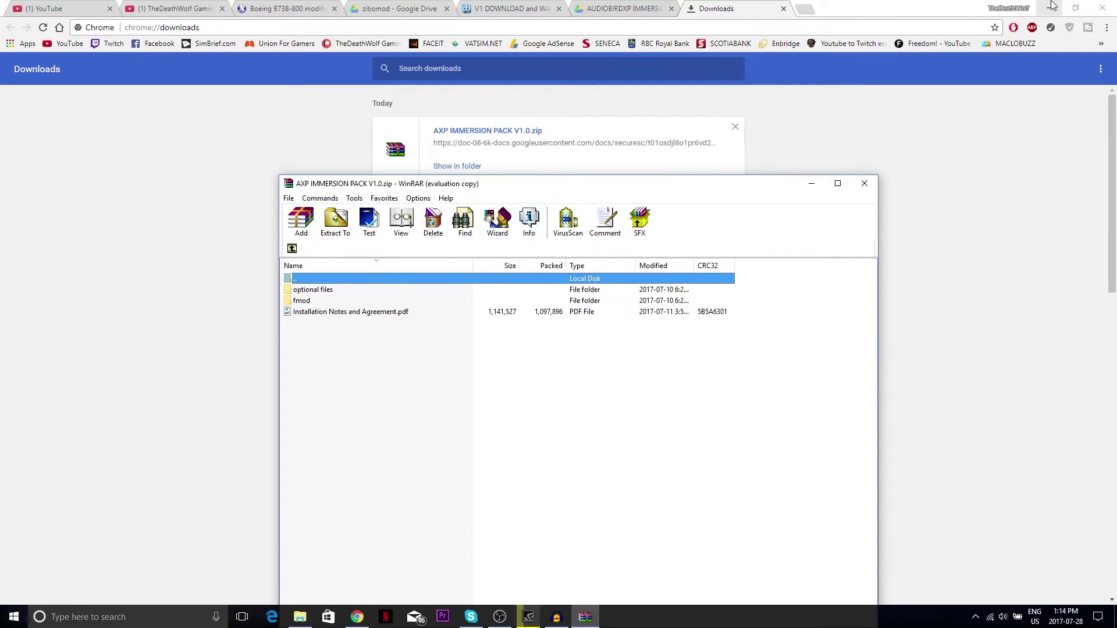
click(1052, 7)
drag(473, 190, 615, 177)
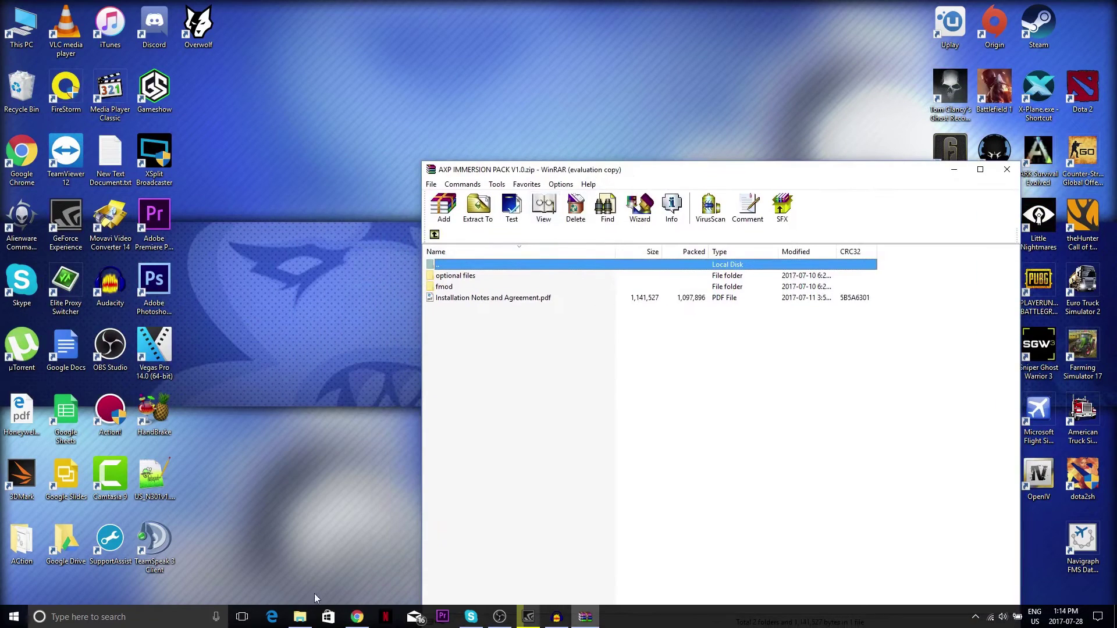
- Drag the fmod folder into Boeing B737-800X and refresh the listing
click(299, 617)
click(580, 621)
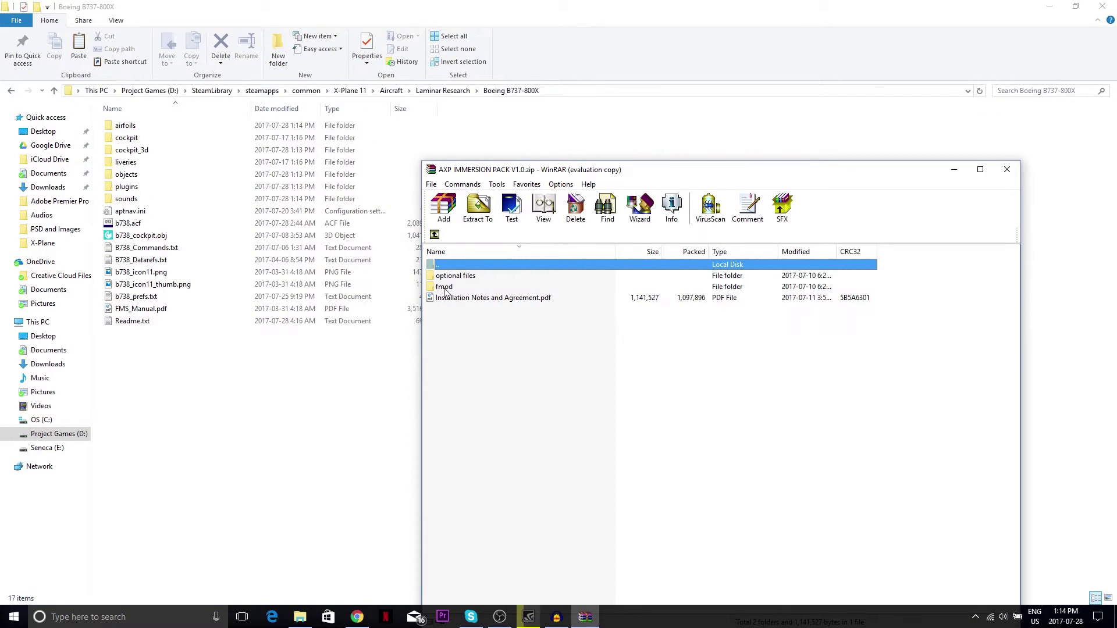
drag(446, 288, 441, 289)
drag(259, 398, 259, 398)
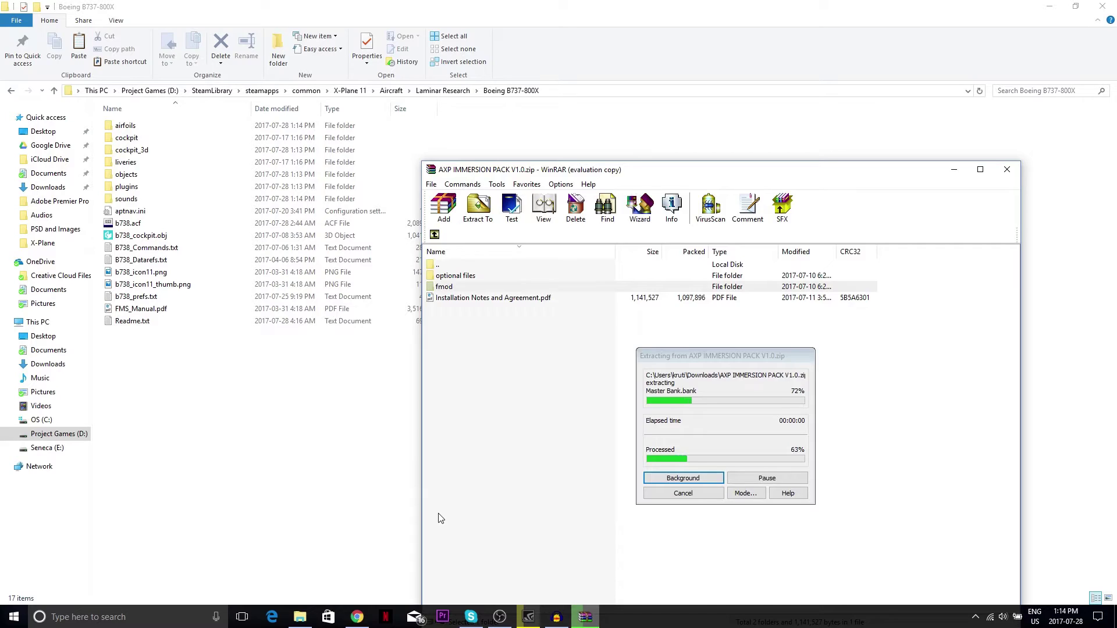
right_click(334, 458)
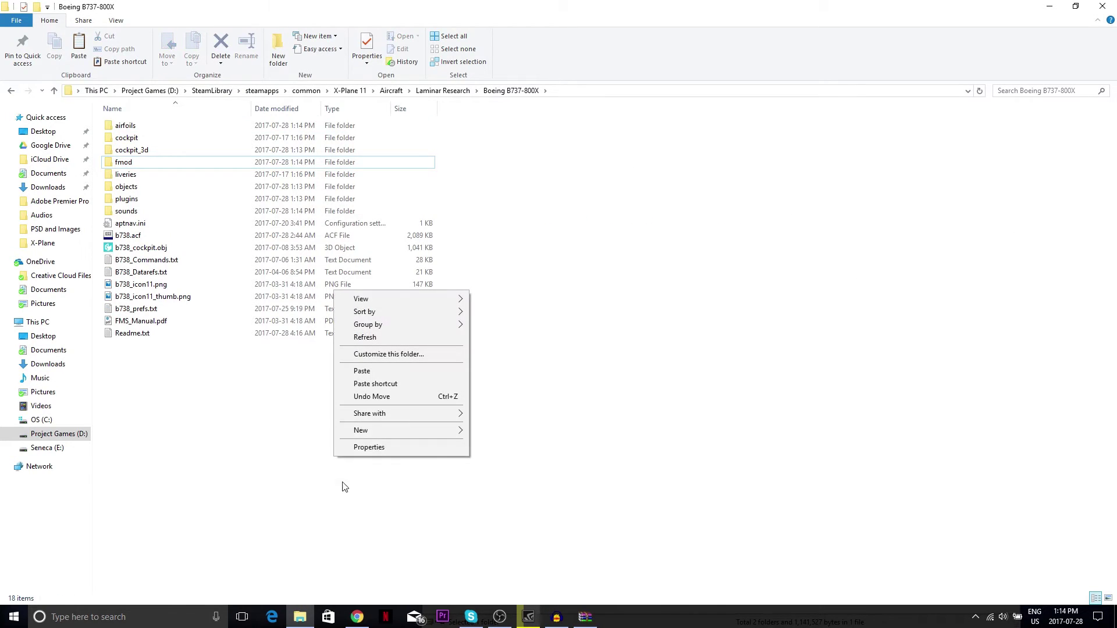
click(394, 341)
right_click(318, 459)
click(320, 339)
right_click(332, 444)
click(349, 320)
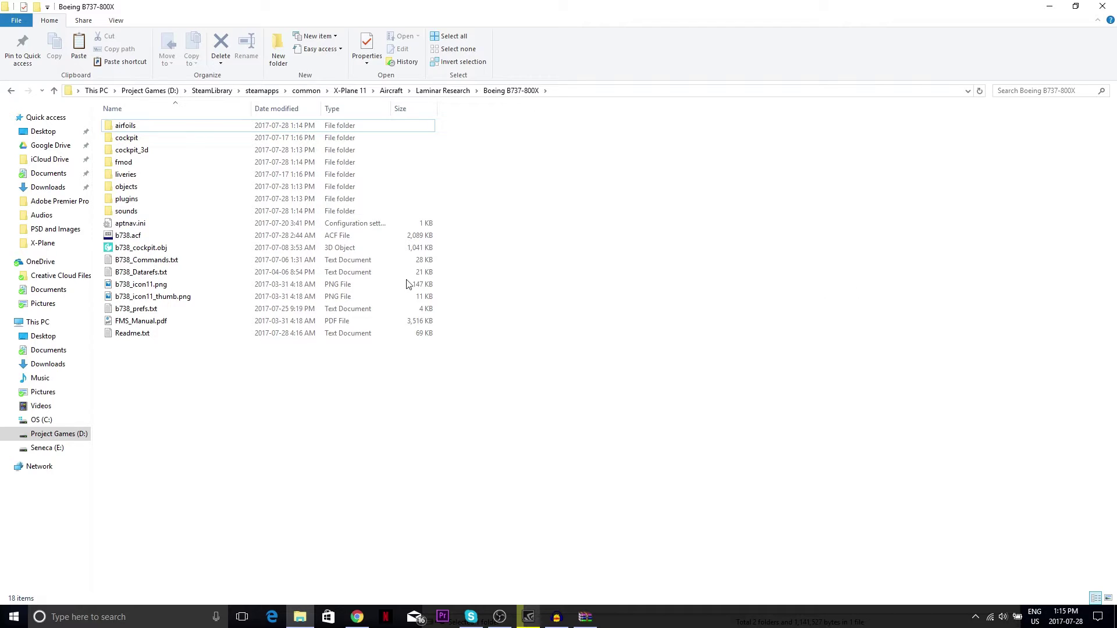
- Refresh the Boeing B737-800X folder listing twice more
right_click(250, 433)
click(291, 479)
right_click(524, 433)
click(536, 482)
- Start a new X-Plane 11 flight in the Boeing 737-800X at Dubai Intl
click(567, 621)
click(175, 283)
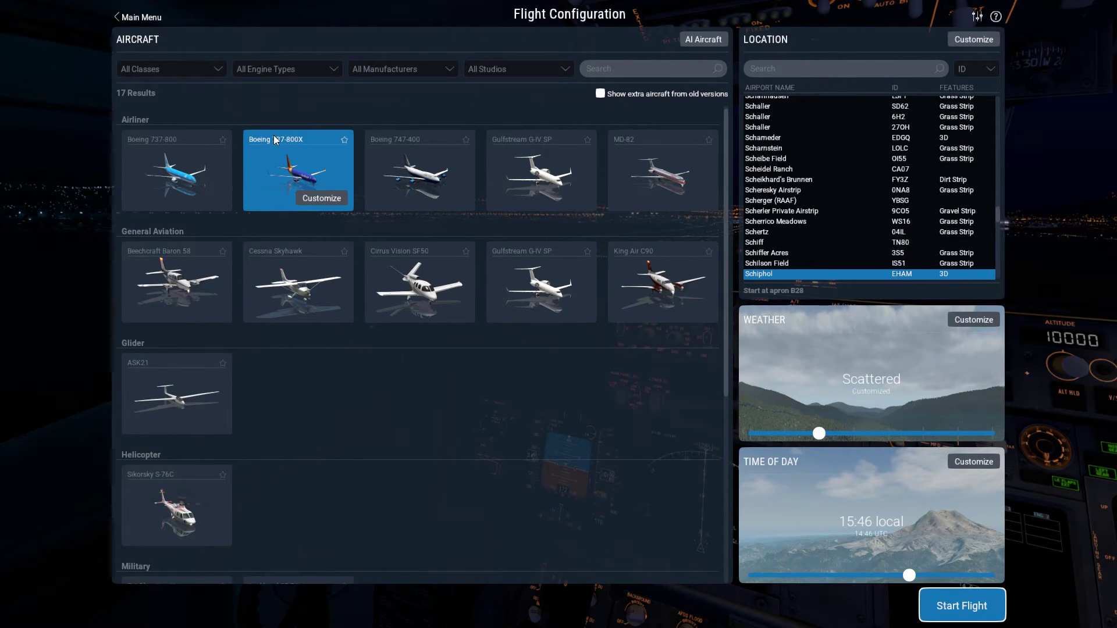
click(321, 198)
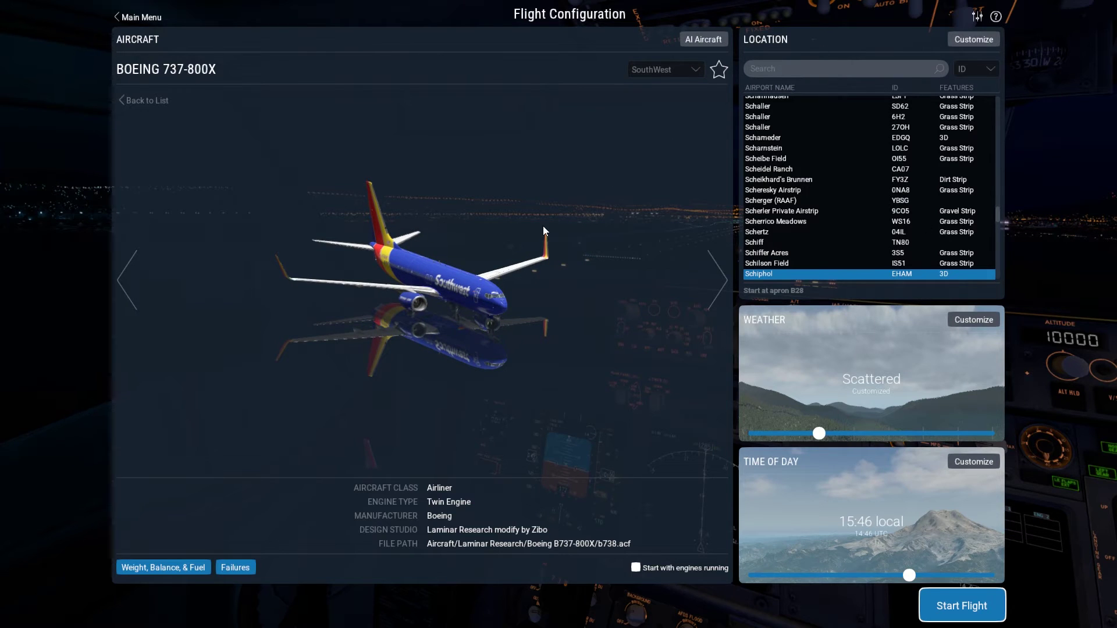
click(782, 71)
text(dubai)
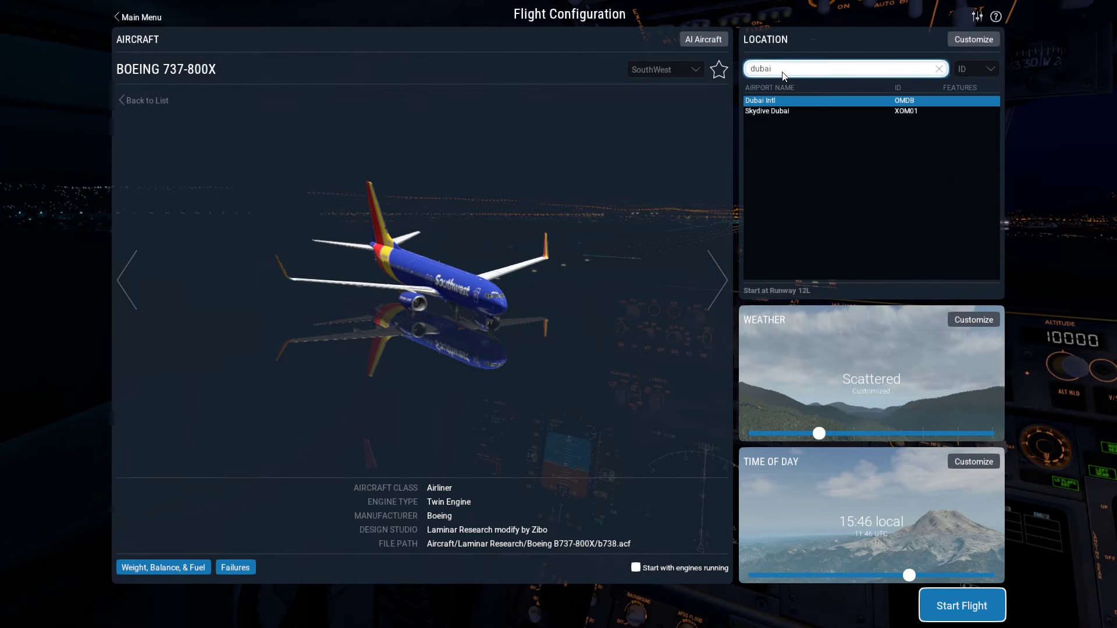
click(988, 38)
click(1026, 358)
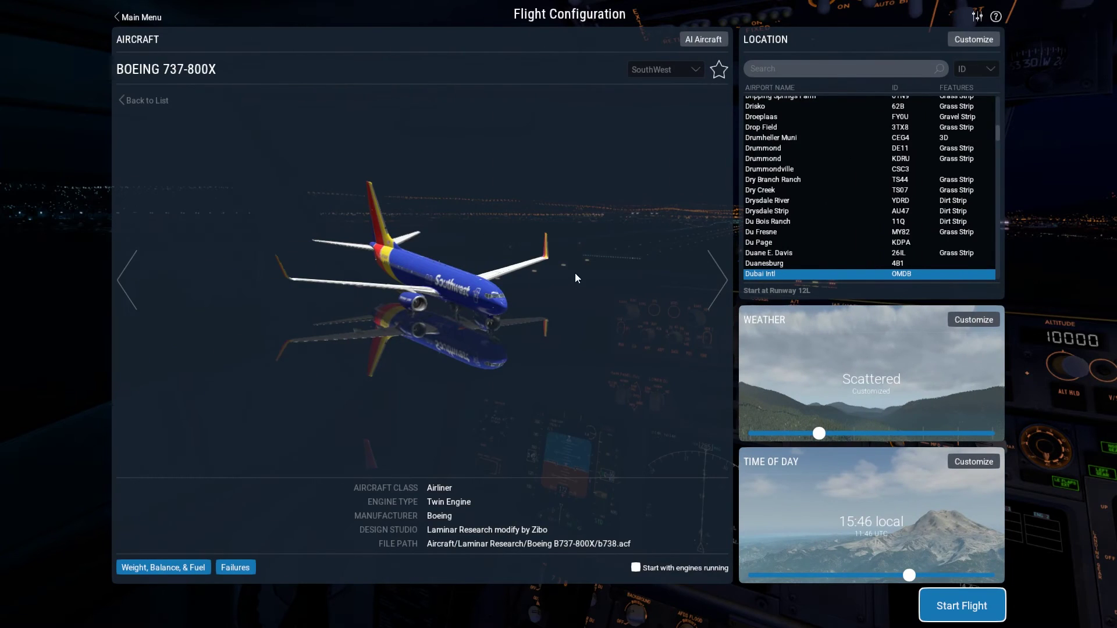
click(940, 607)
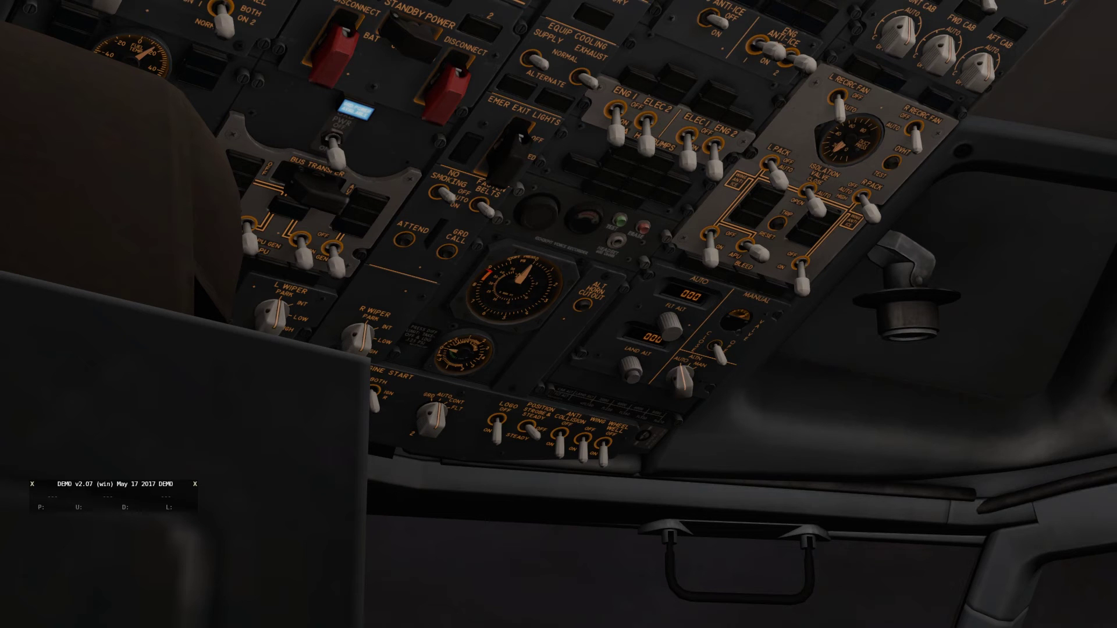
- Switch to the outside view and swing the camera to the 737's left side
key(shift+8)
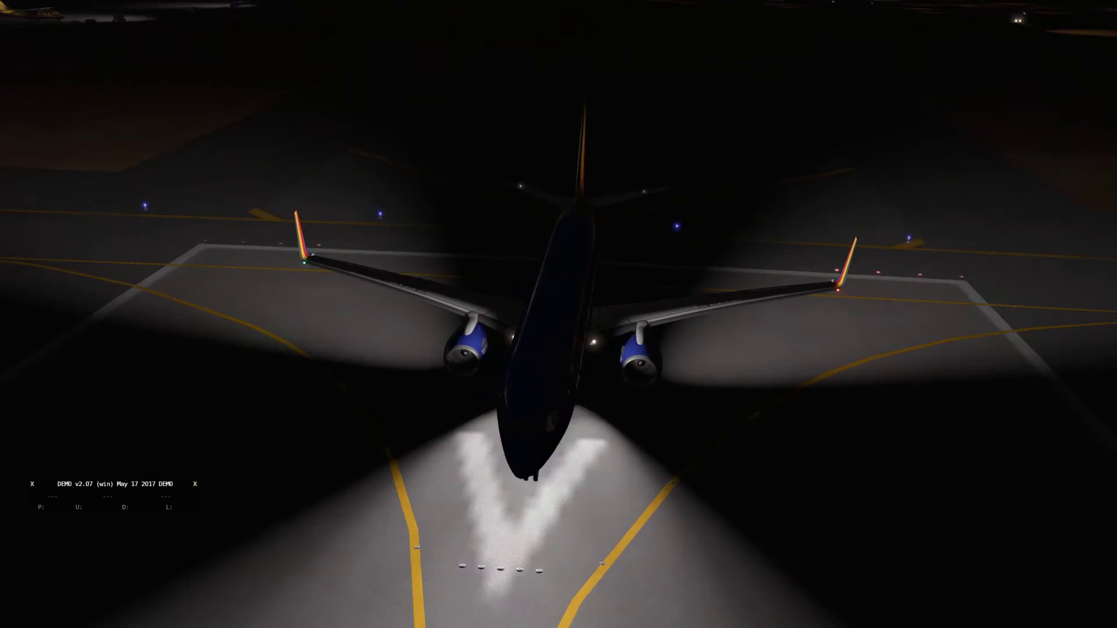
key(Left)
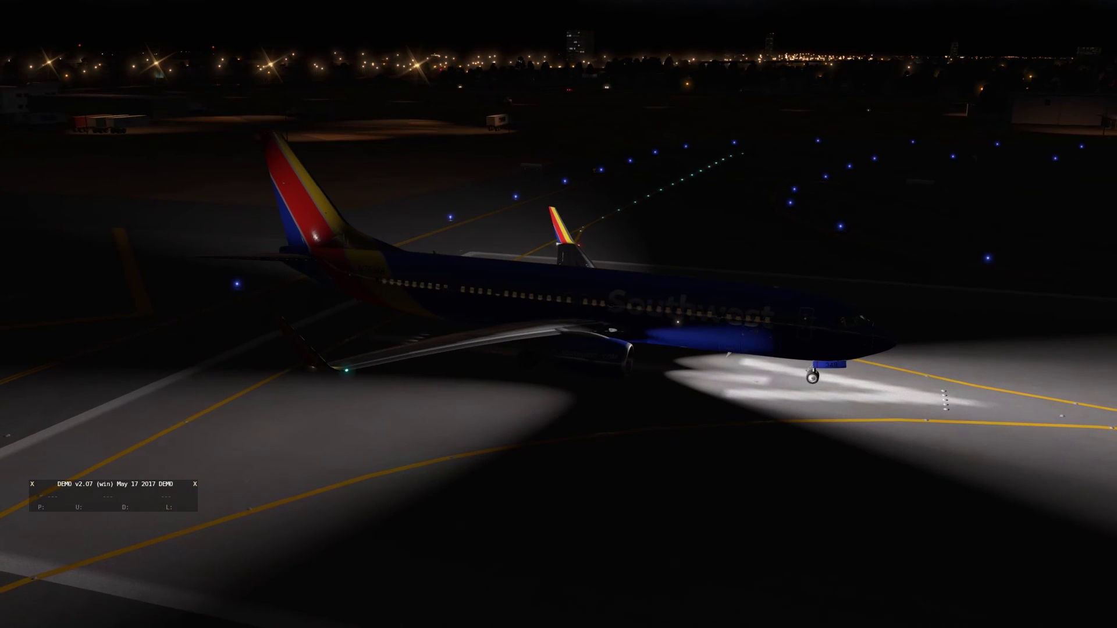